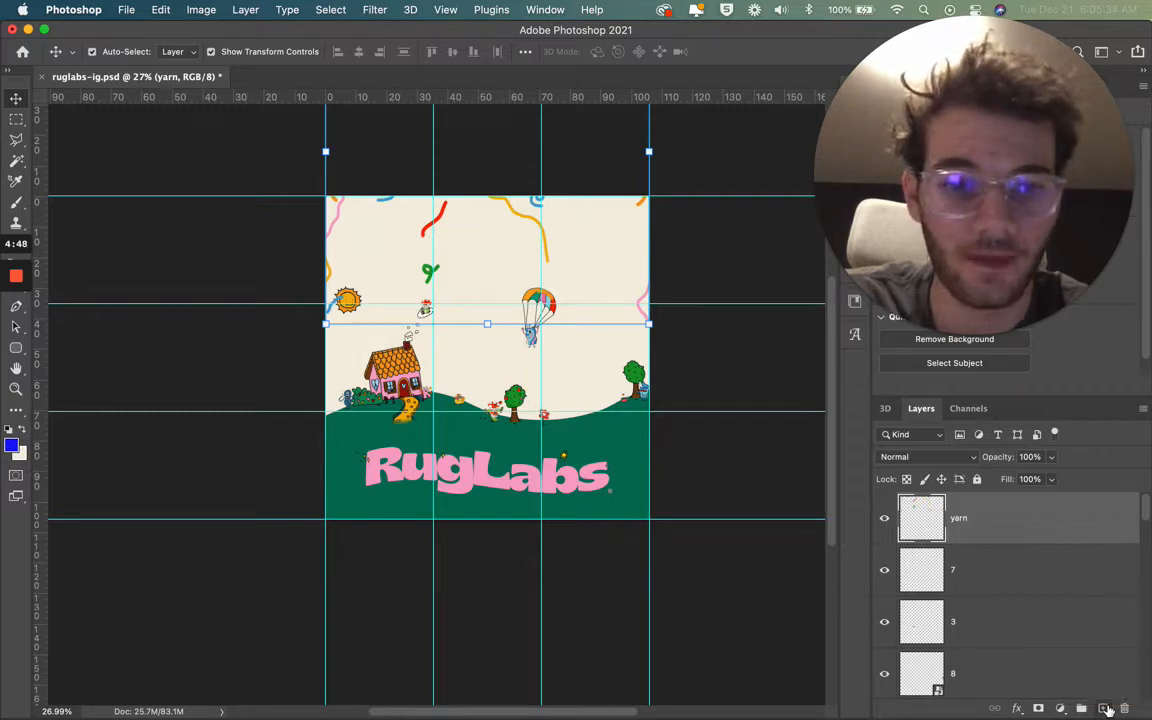
Step: Add a new layer and draw a curved Pen path following the hill's contour above the pink RugLabs lettering
click(1104, 708)
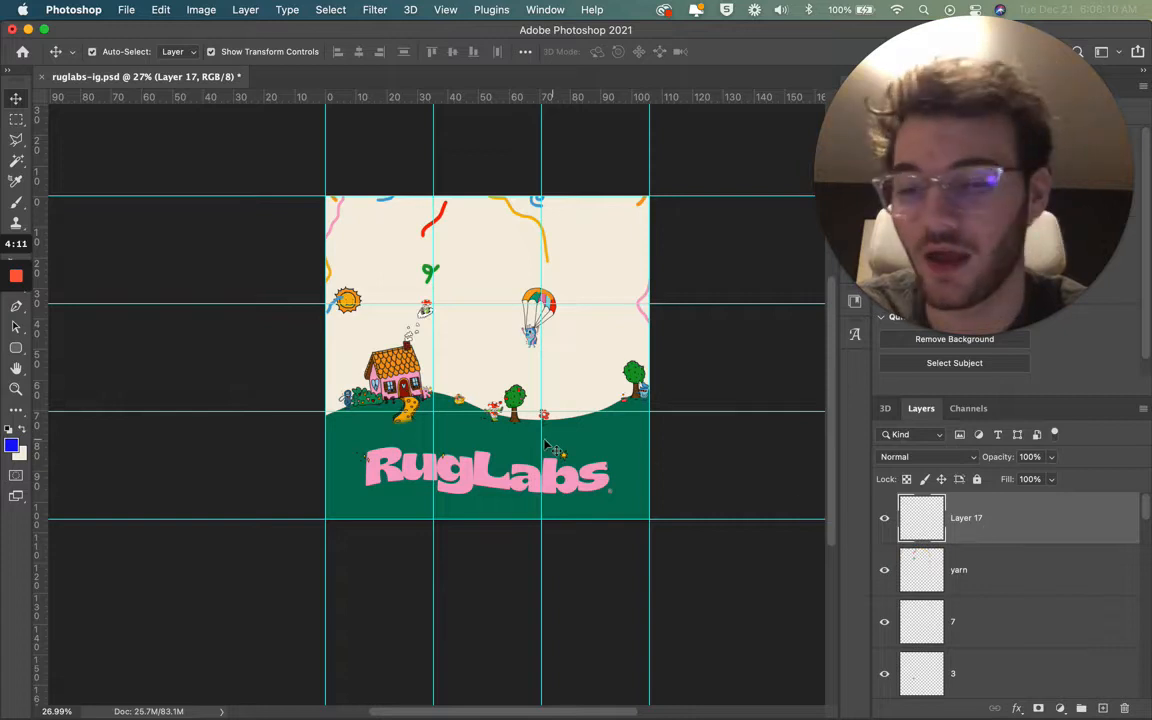
mouse_move(16, 316)
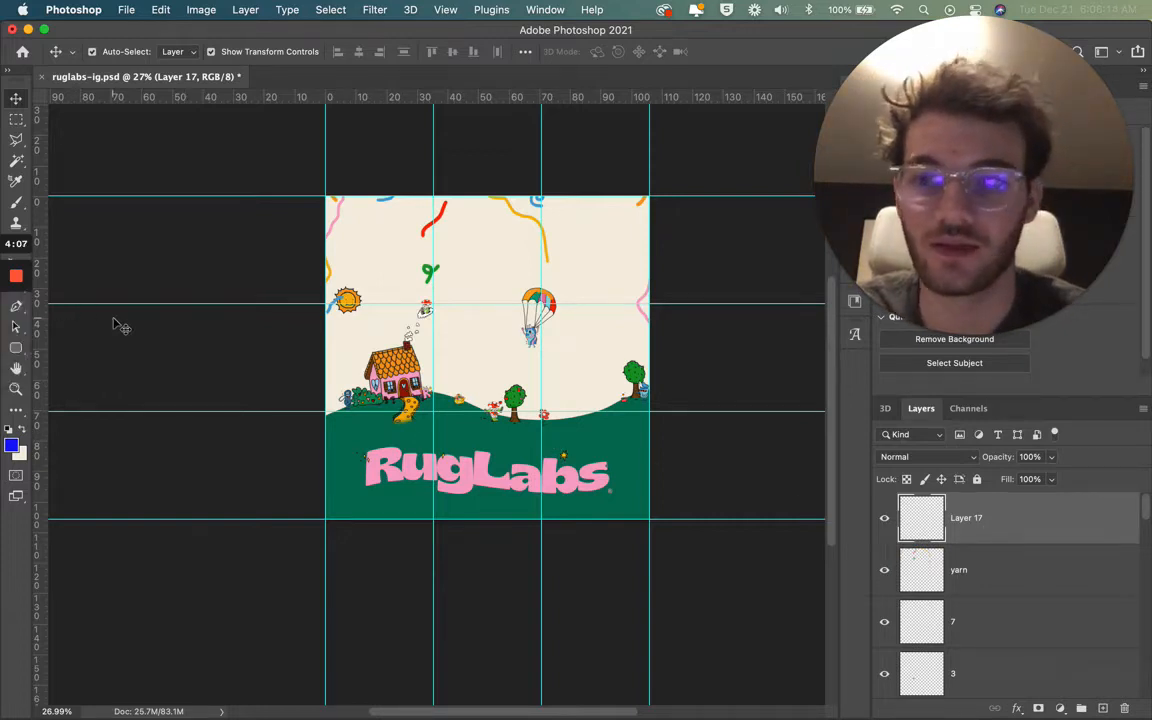
key(p)
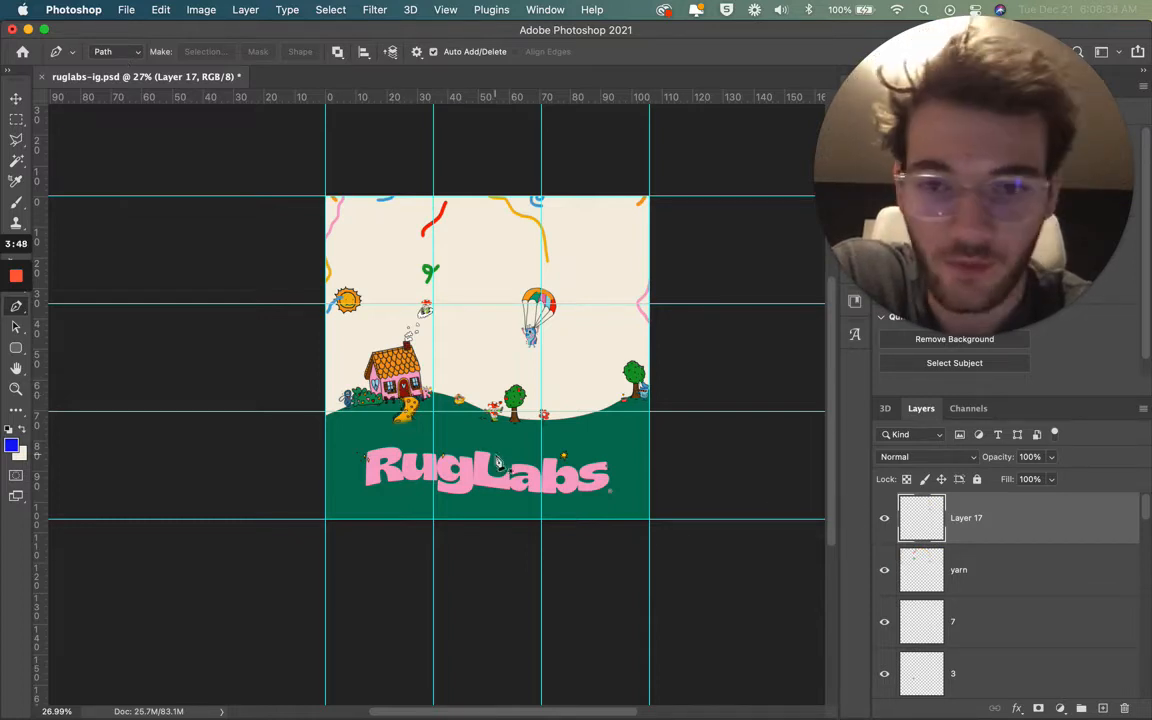
click(368, 421)
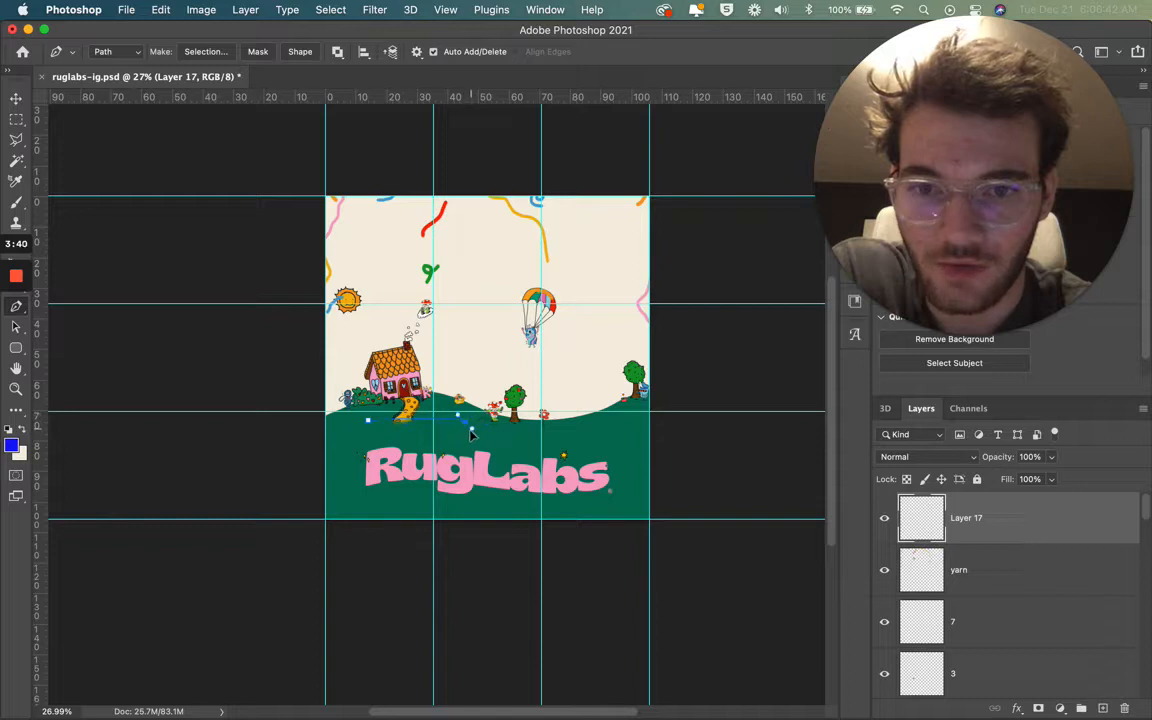
drag(482, 441, 487, 440)
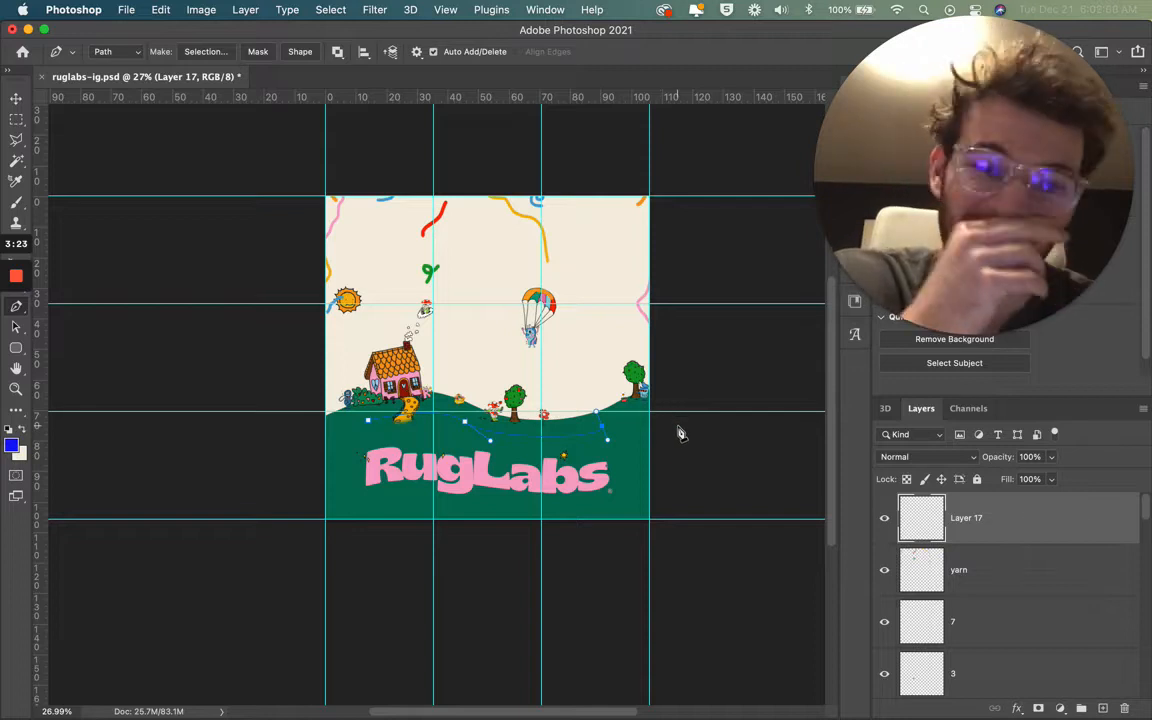
Step: Set the text colour to blue #1313f7 and the font size to 214 pt
key(t)
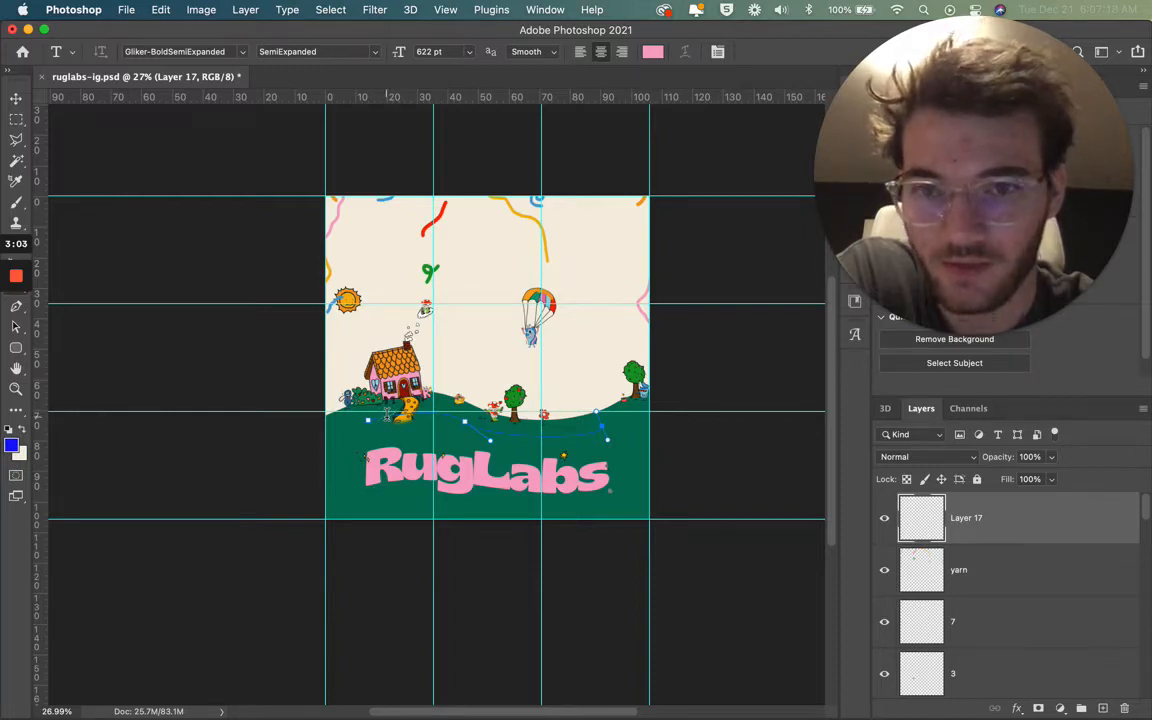
click(652, 51)
click(504, 484)
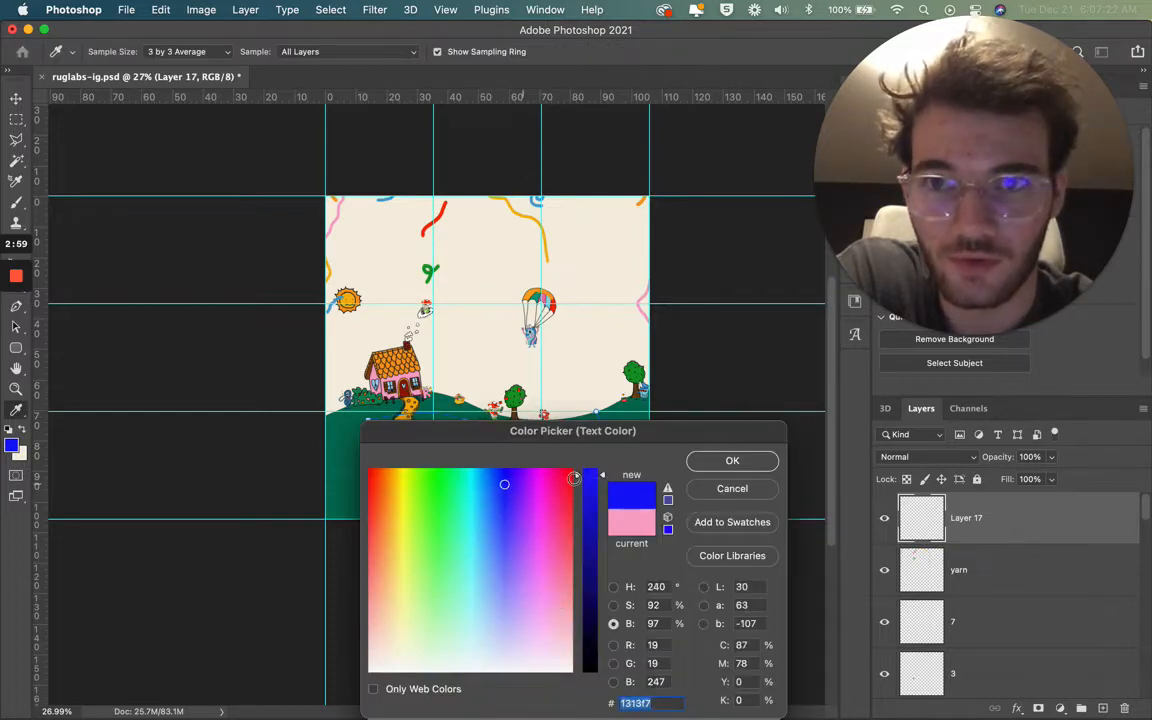
key(Return)
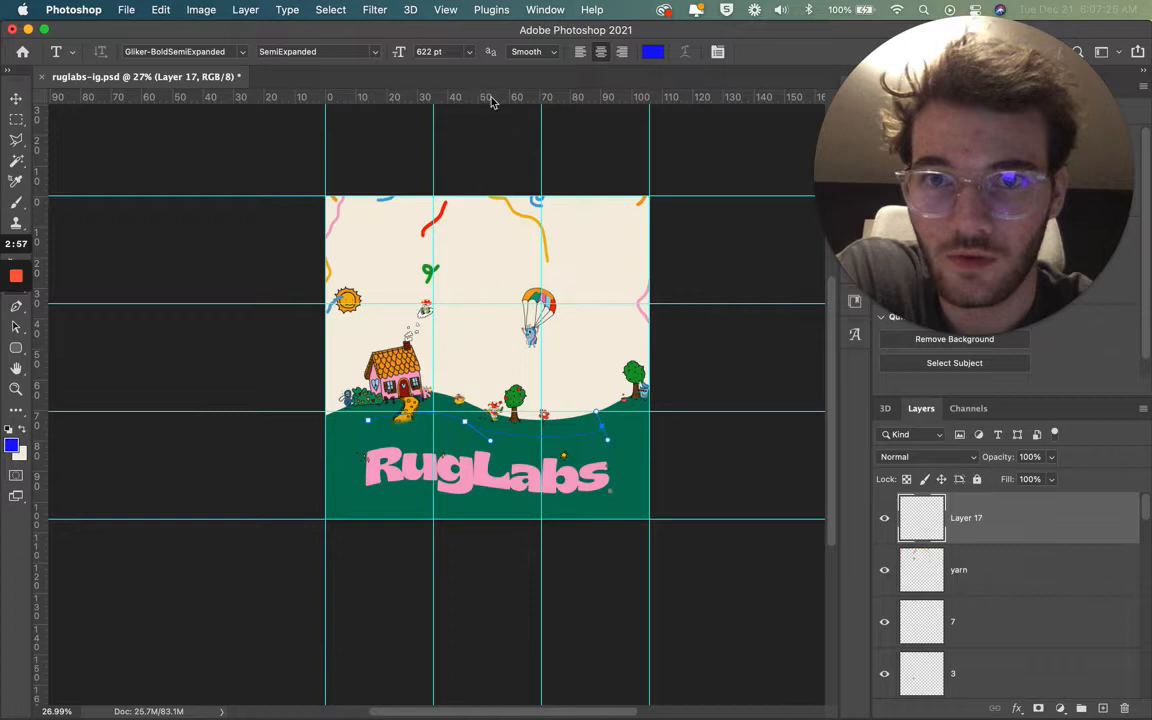
drag(405, 55, 223, 50)
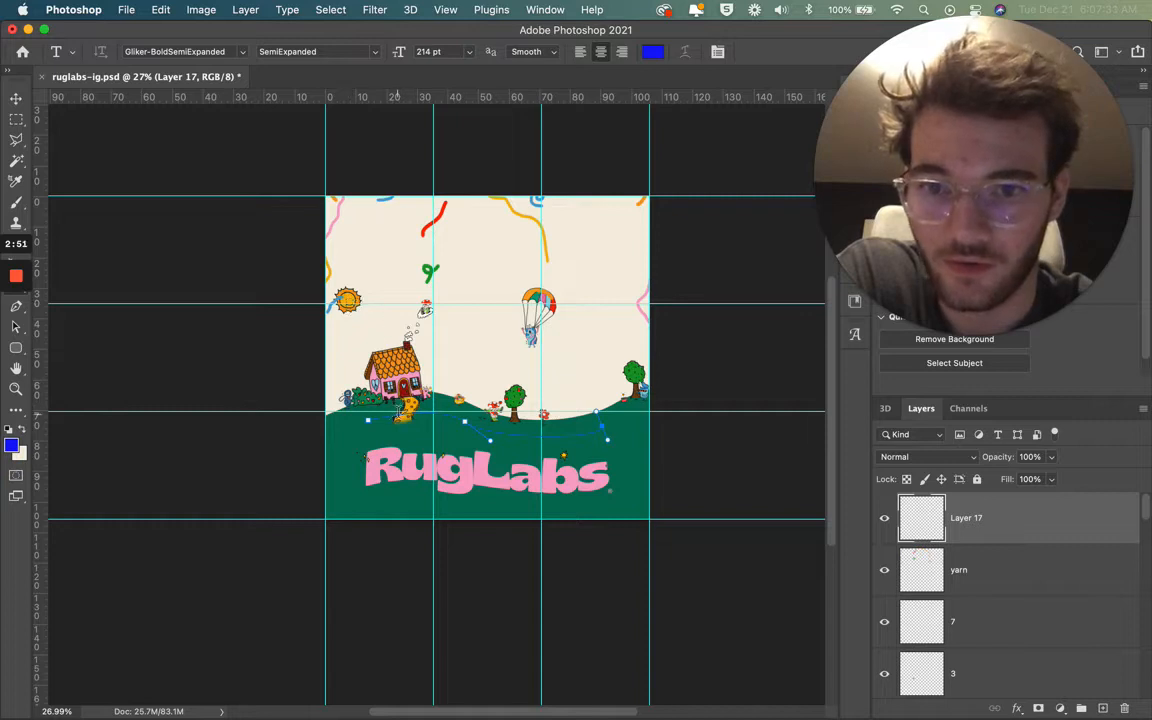
Step: Place the text "RugLabs" along the curved path and adjust its position on the path
click(395, 412)
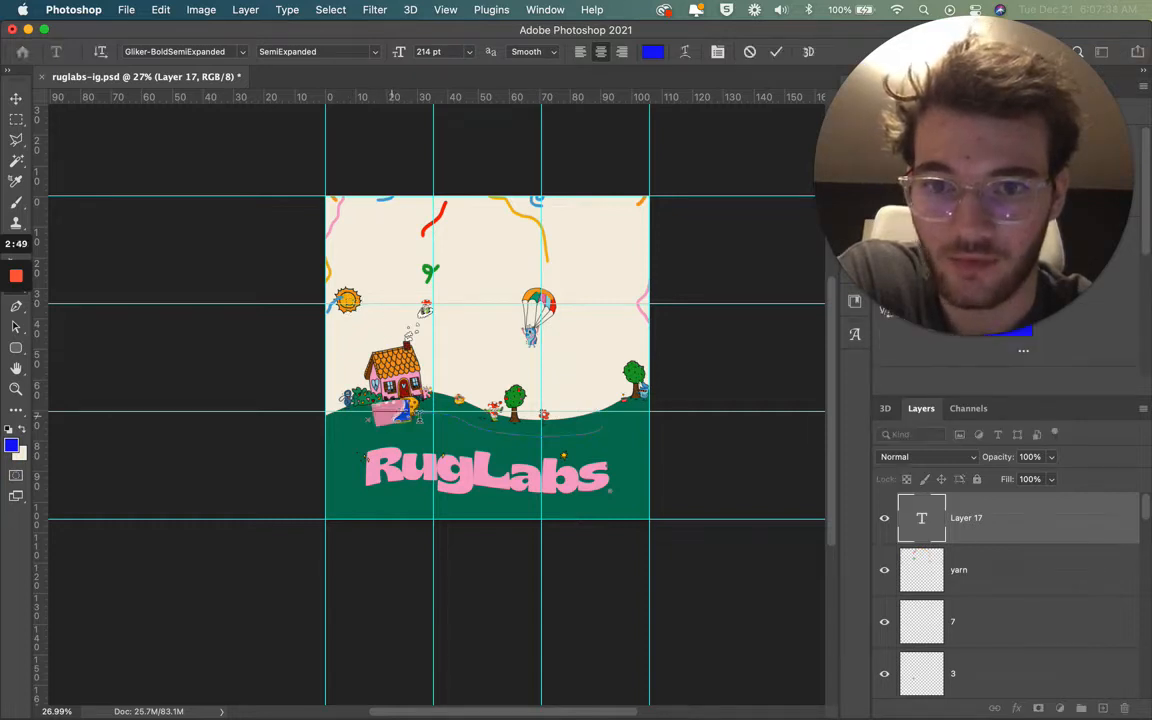
text(R)
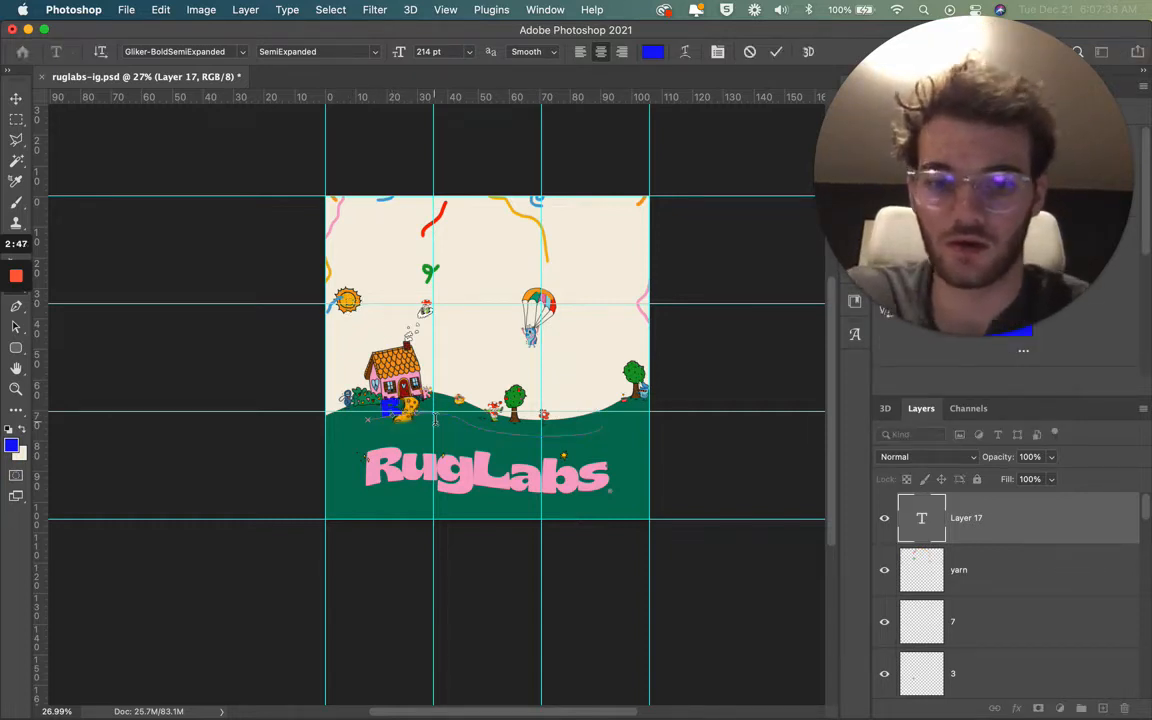
text(u)
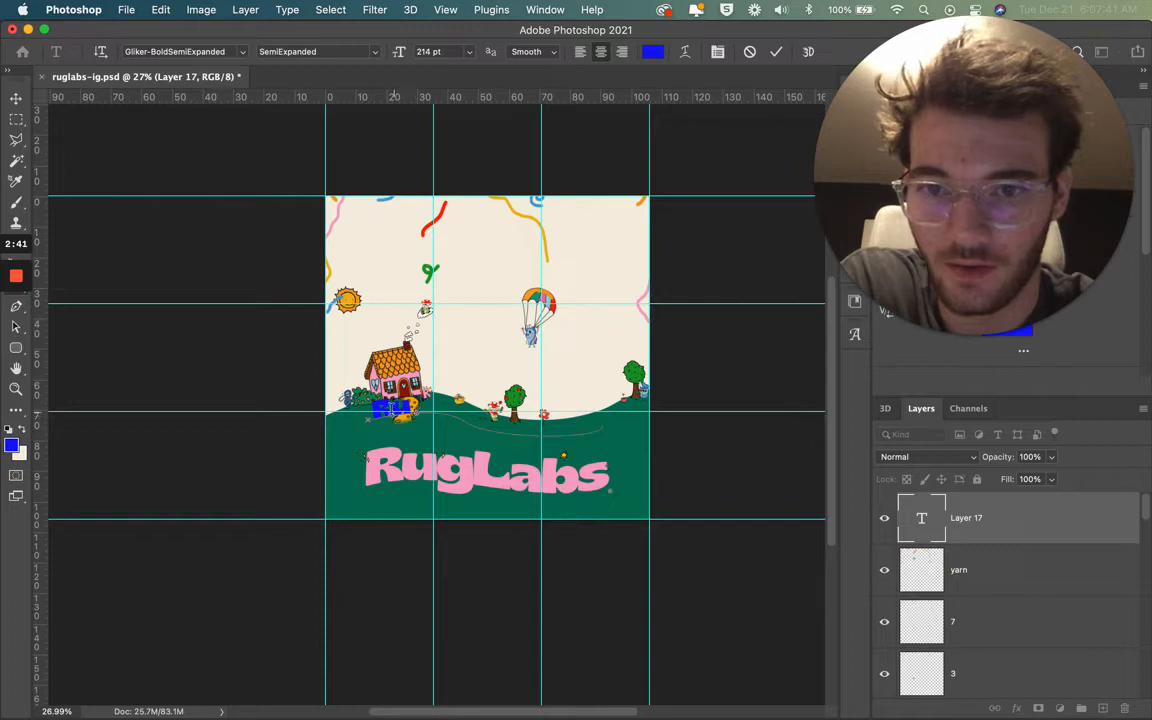
drag(393, 408, 416, 408)
click(407, 410)
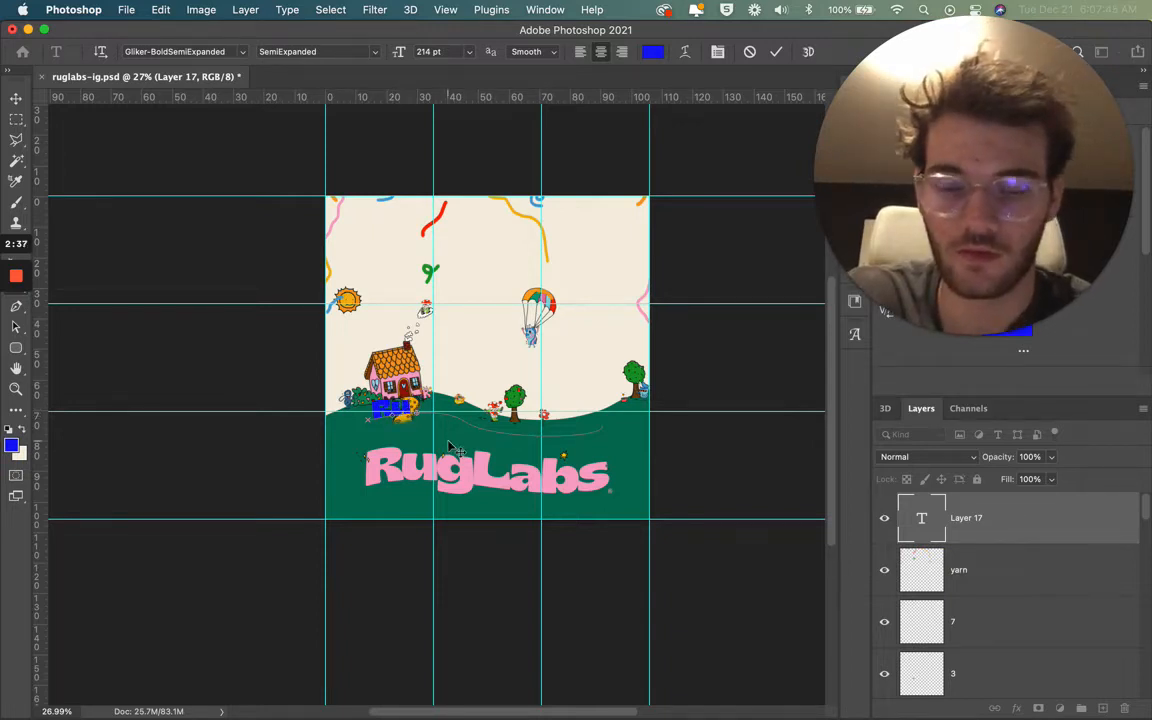
click(16, 343)
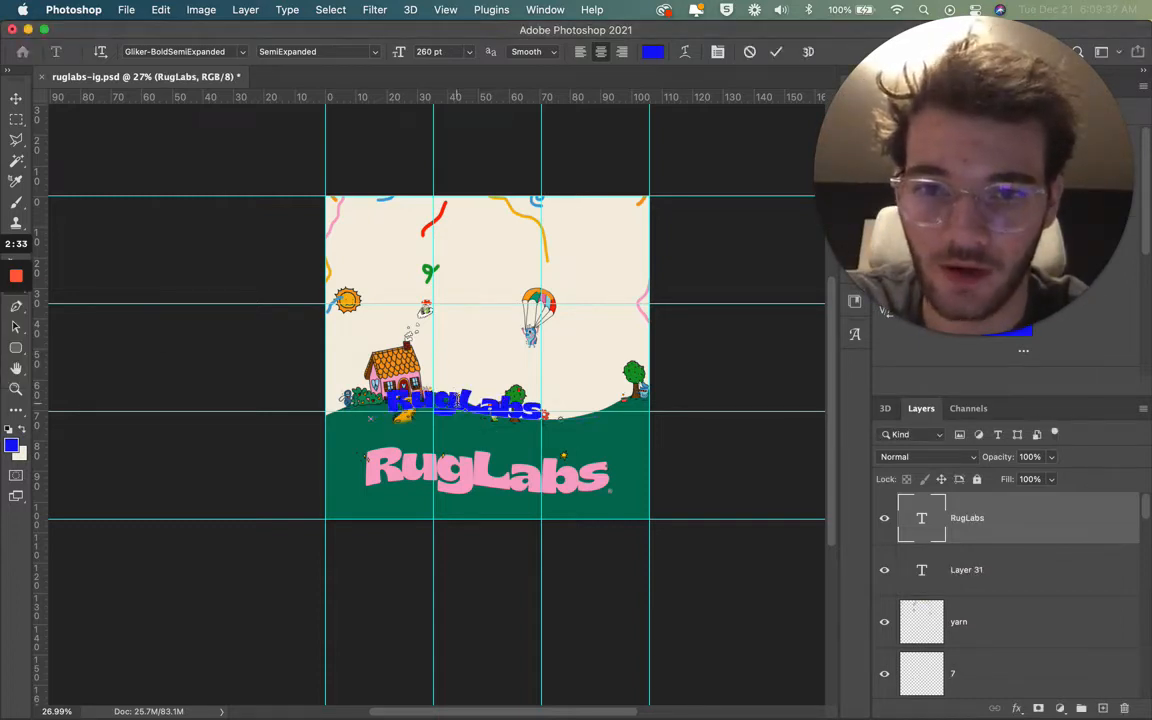
Step: Set the size of the curved blue RugLabs text to 316 pt and apply the edit
double_click(462, 399)
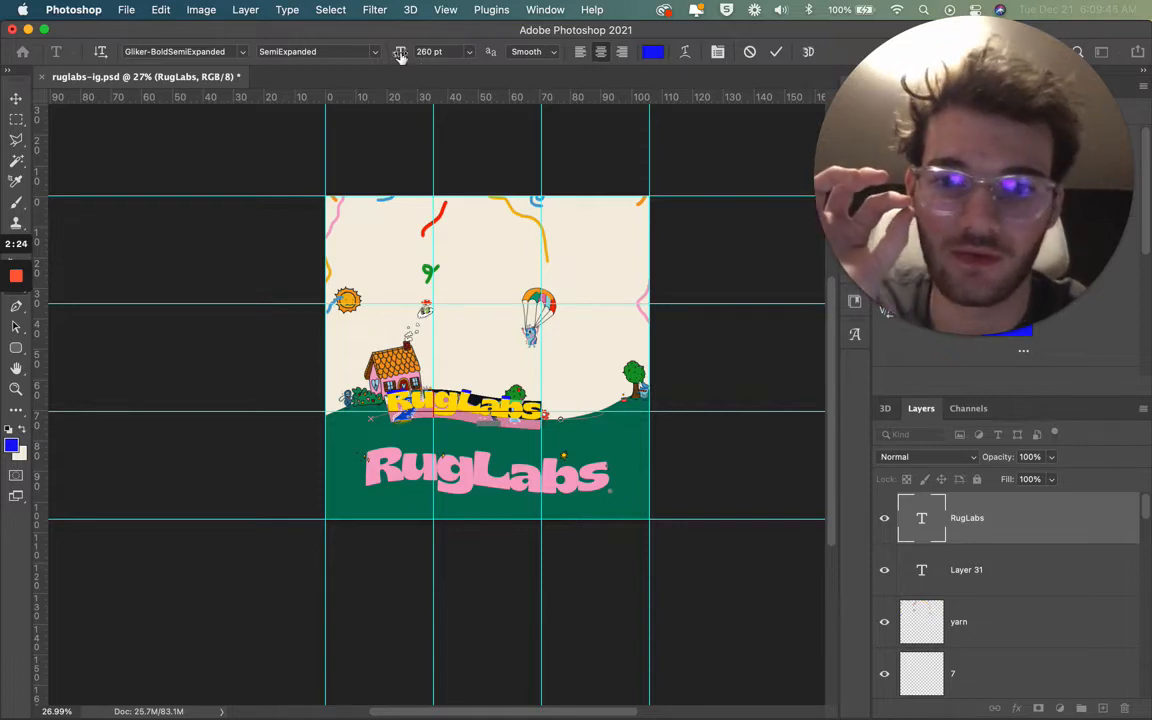
drag(398, 56, 456, 58)
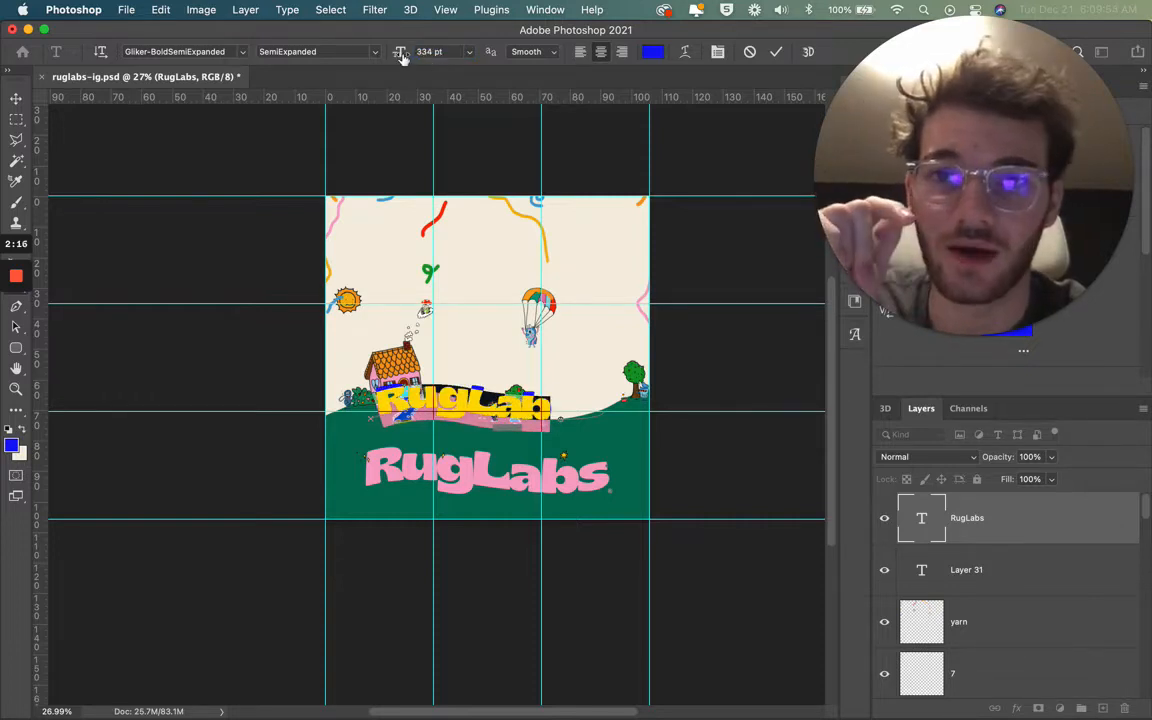
drag(398, 54, 390, 52)
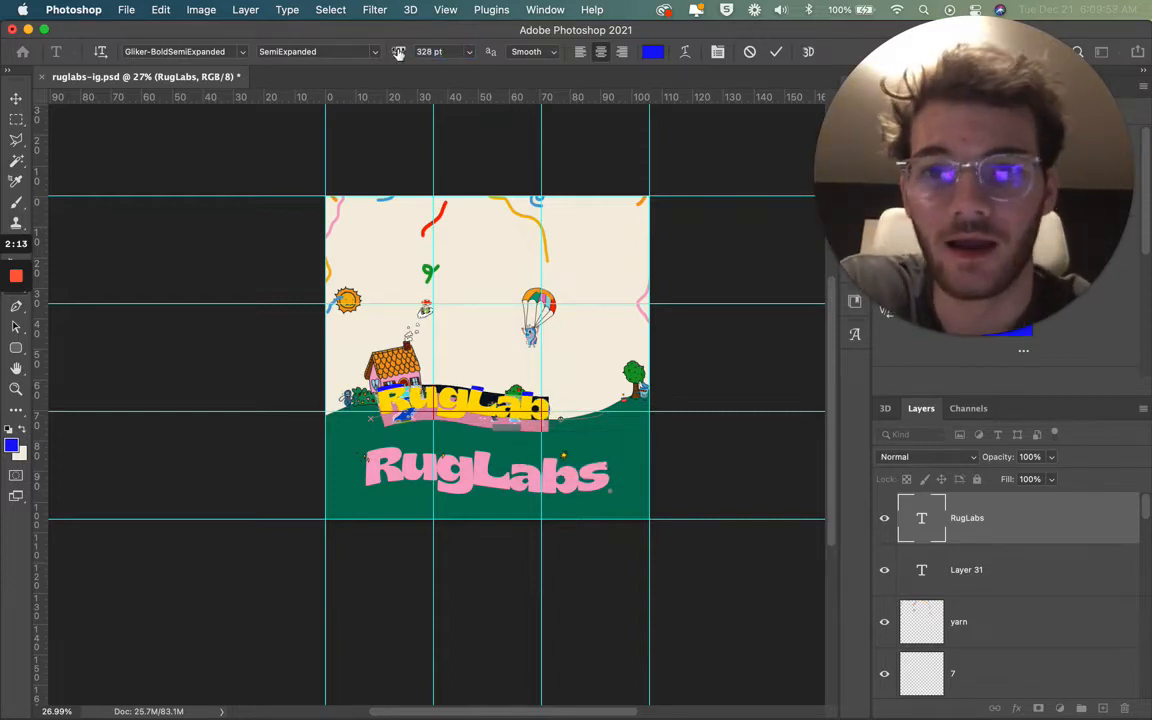
drag(403, 53, 355, 49)
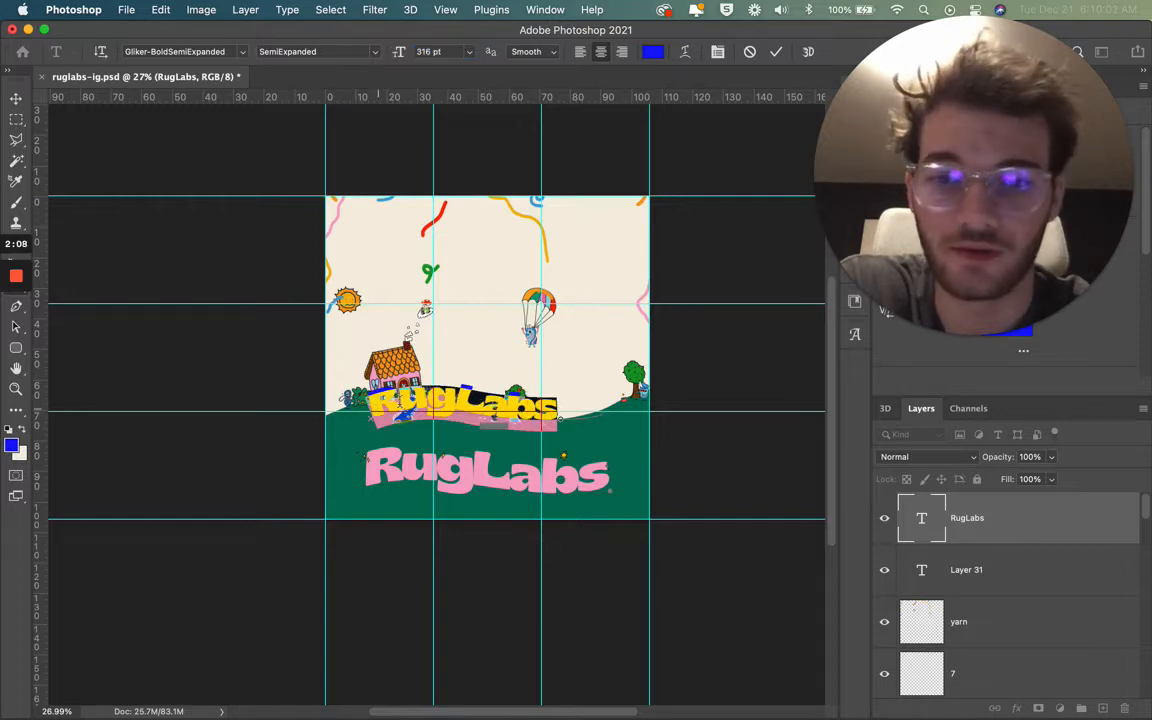
click(775, 57)
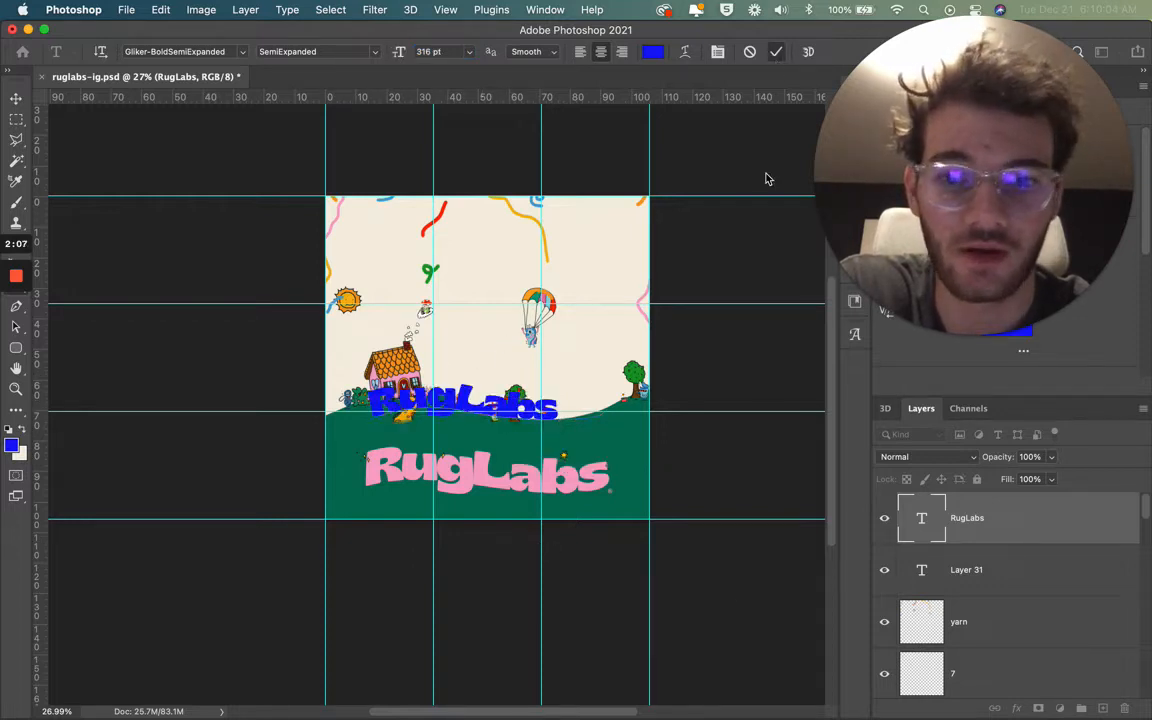
Step: Delete the empty text layer named Layer 31
key(v)
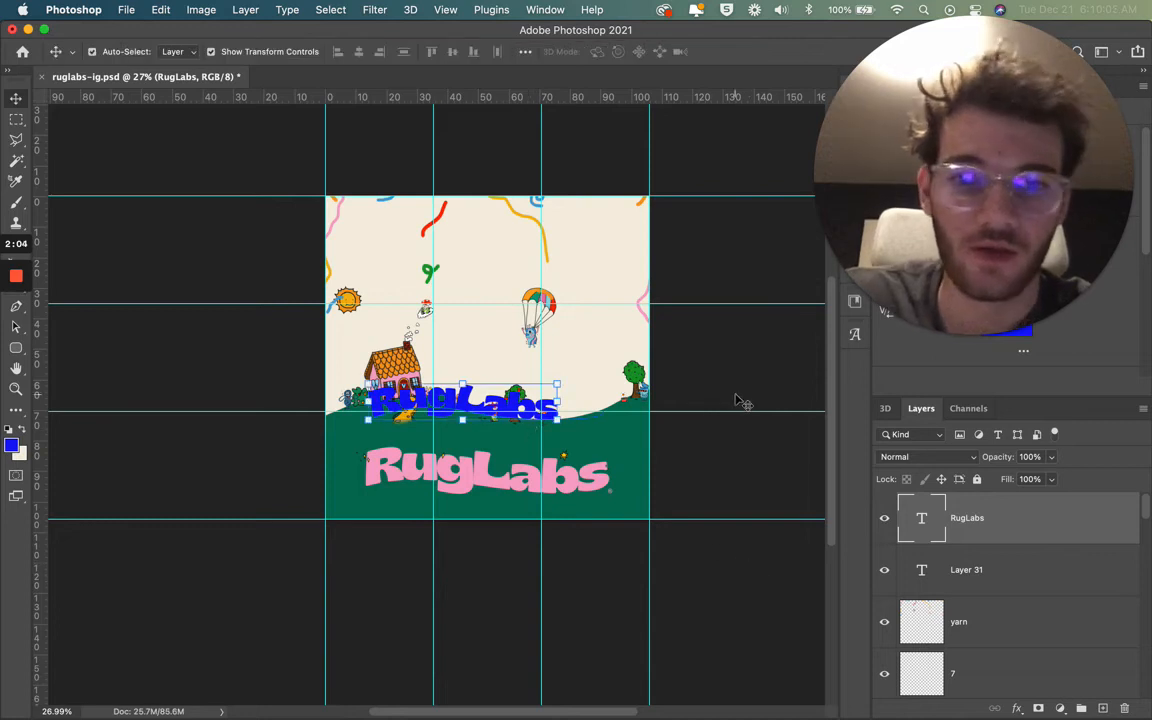
click(788, 394)
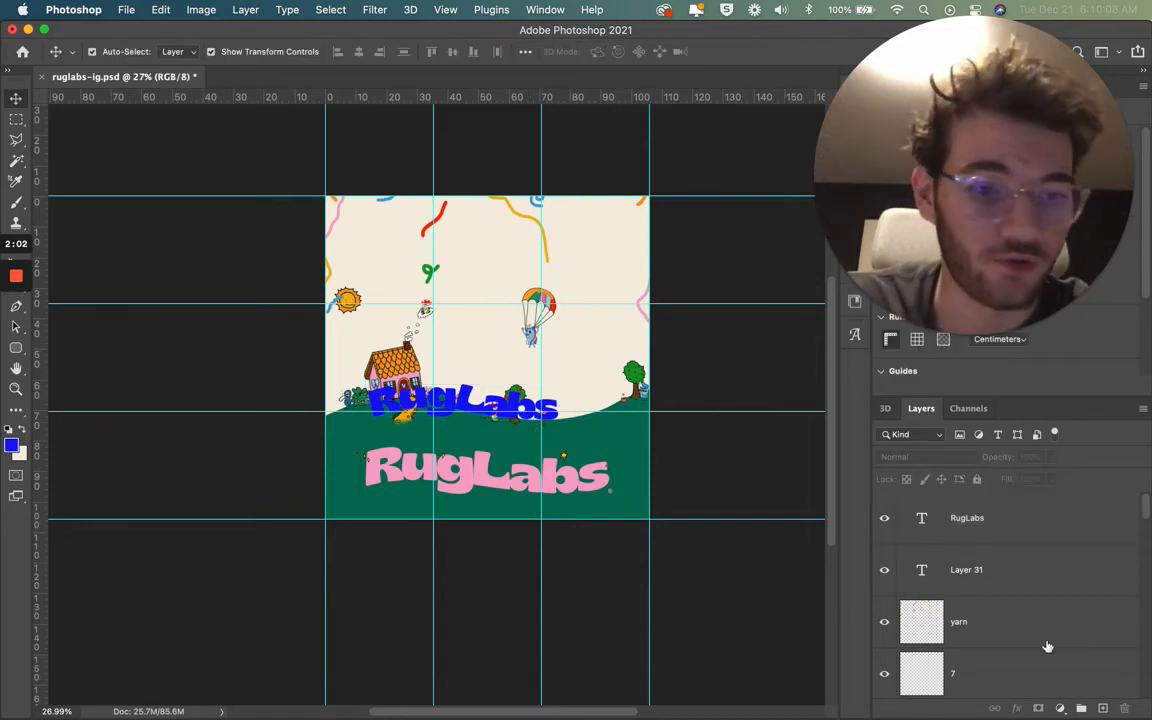
click(986, 528)
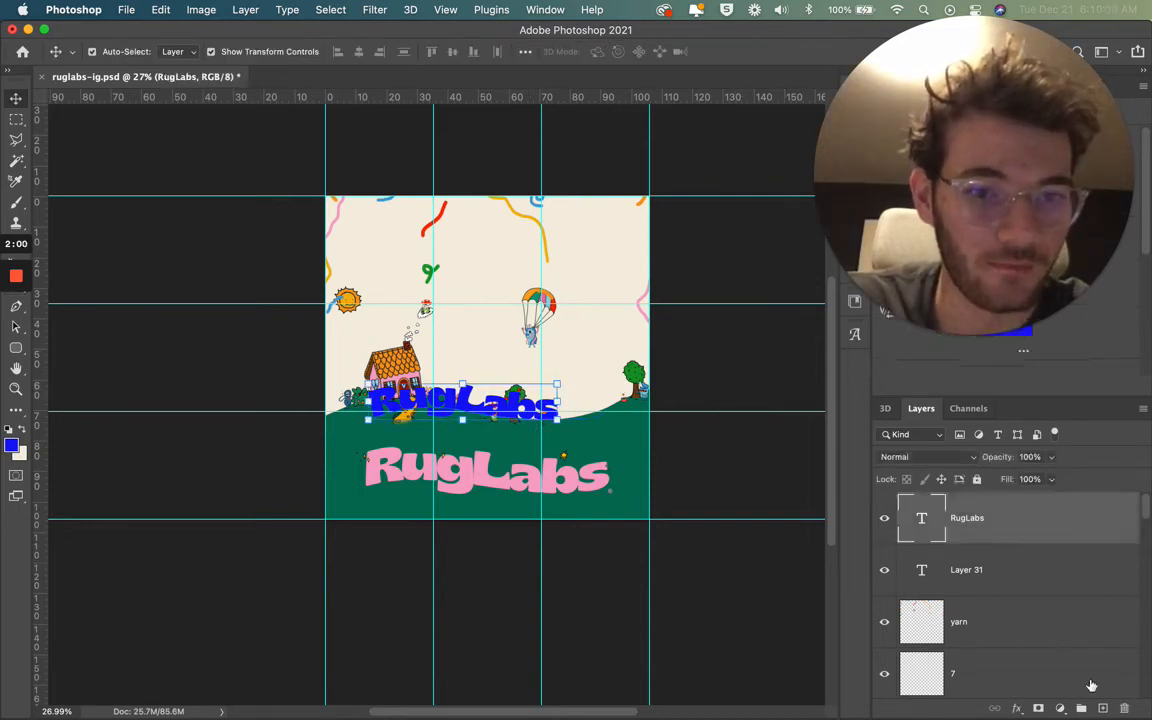
click(1005, 582)
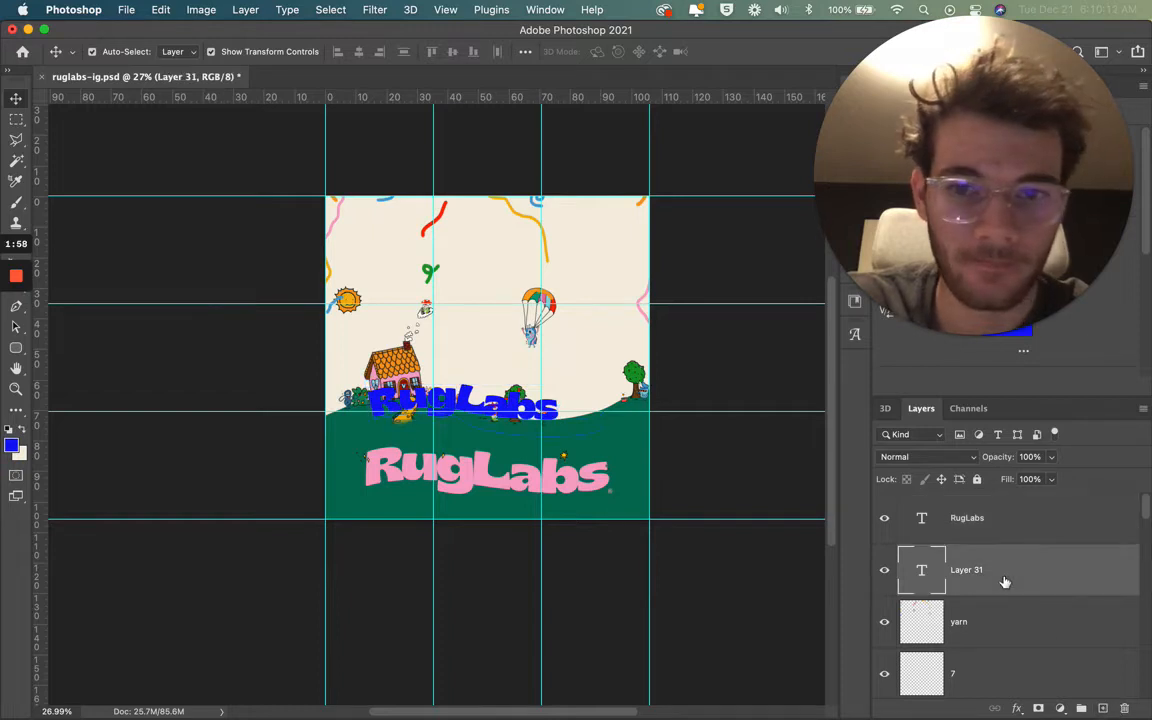
key(Delete)
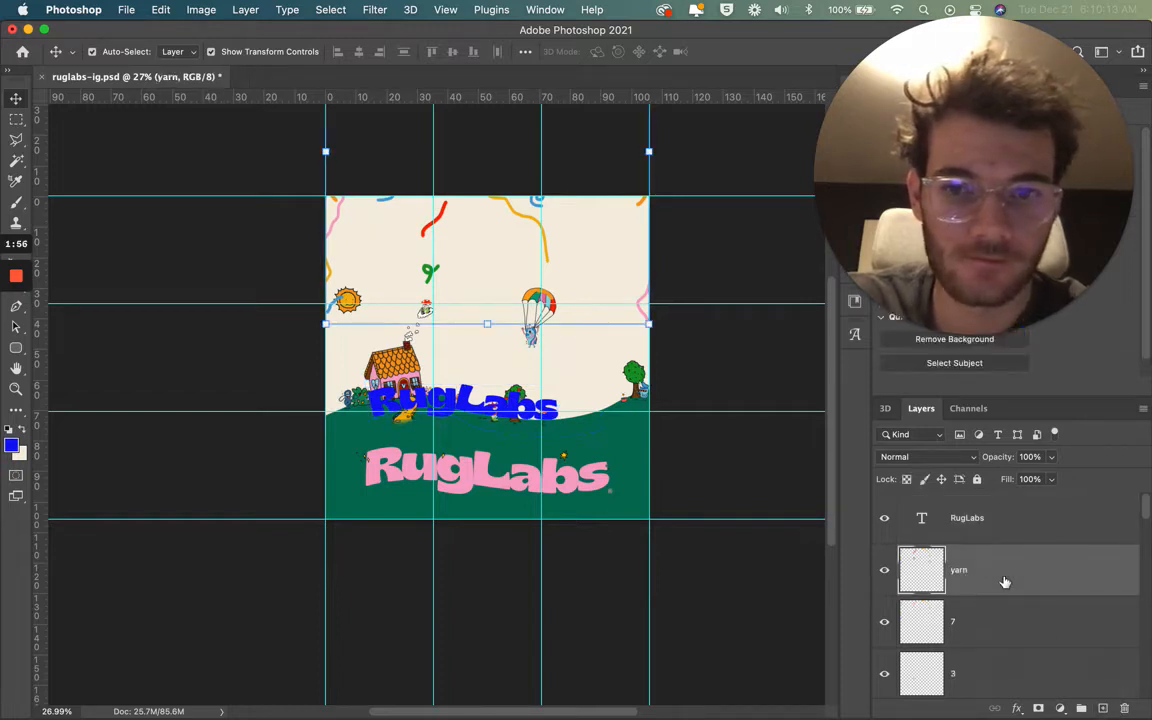
Step: Add a new layer above the curved text and put straight "RugLabs" text at 316 pt on it, above the house
click(1049, 532)
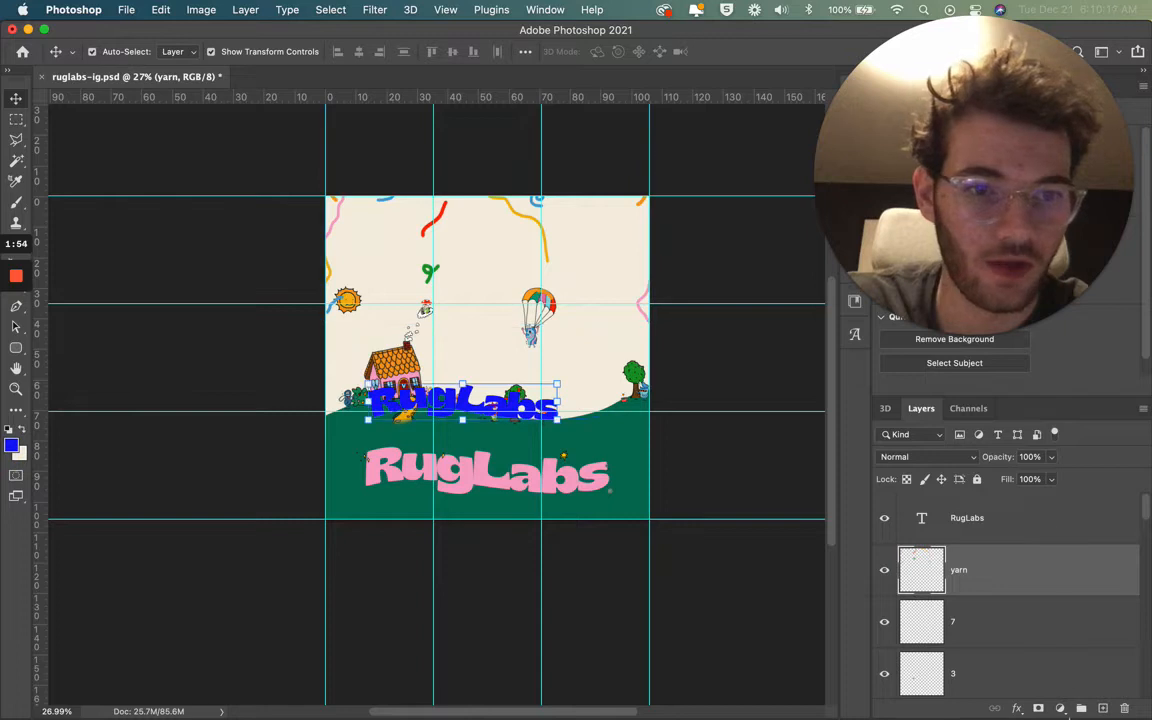
click(1104, 708)
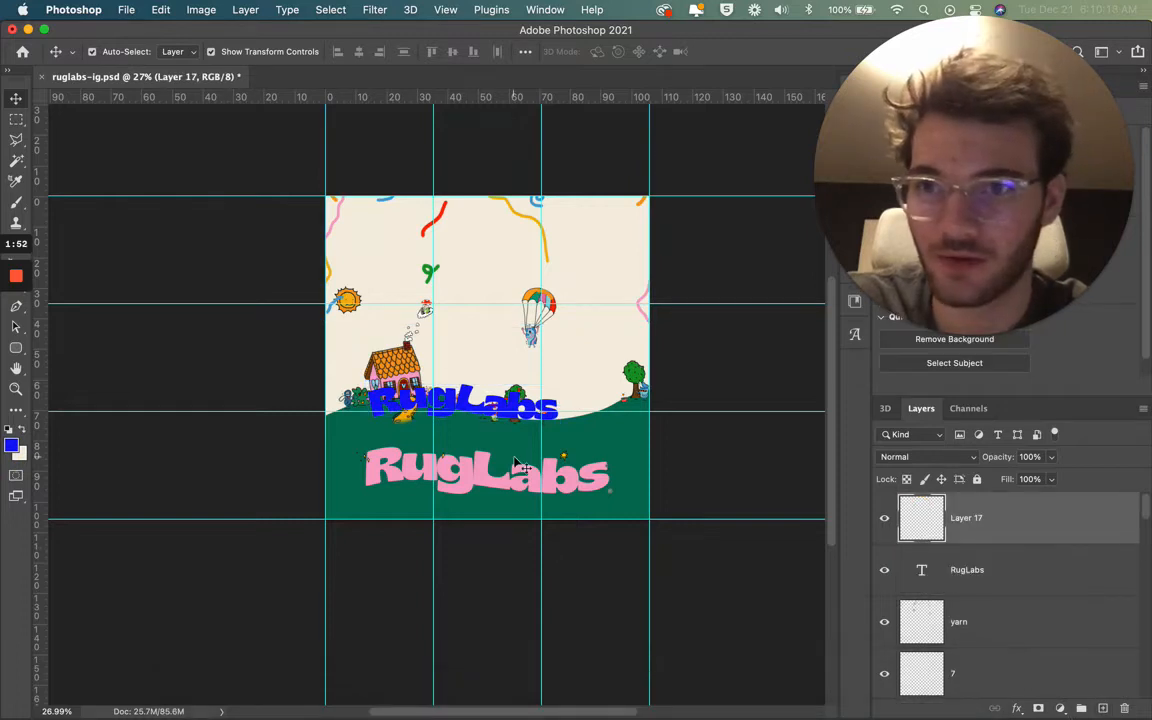
key(t)
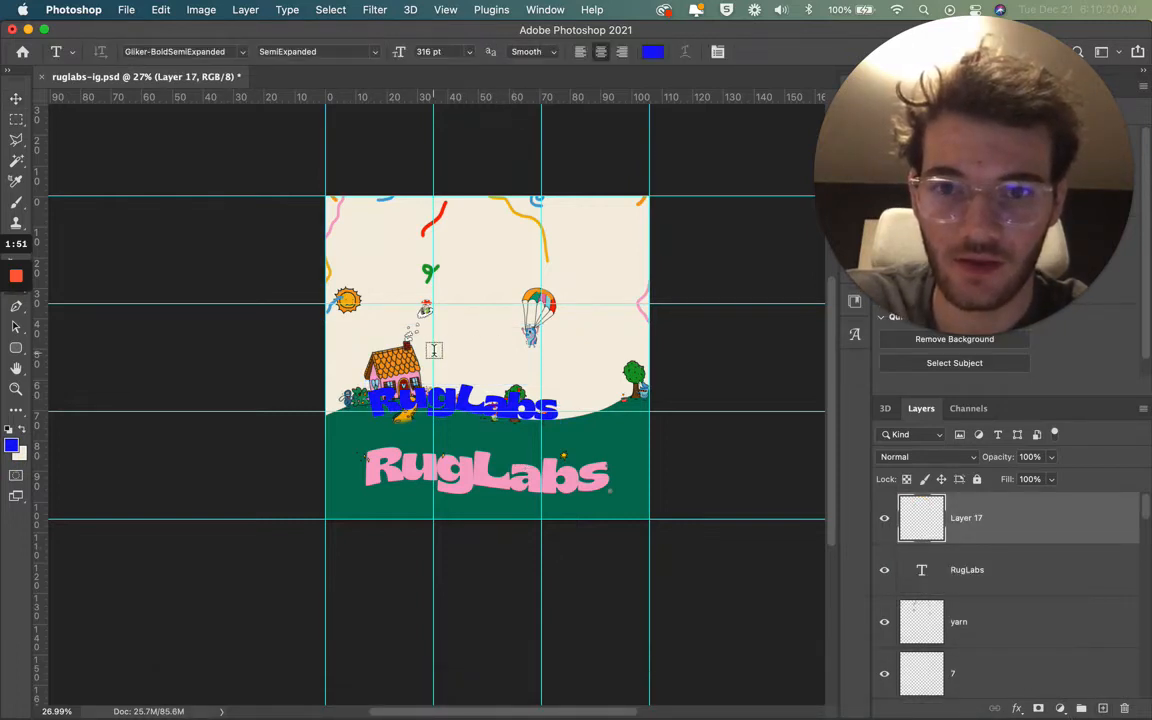
click(461, 343)
text(Rig)
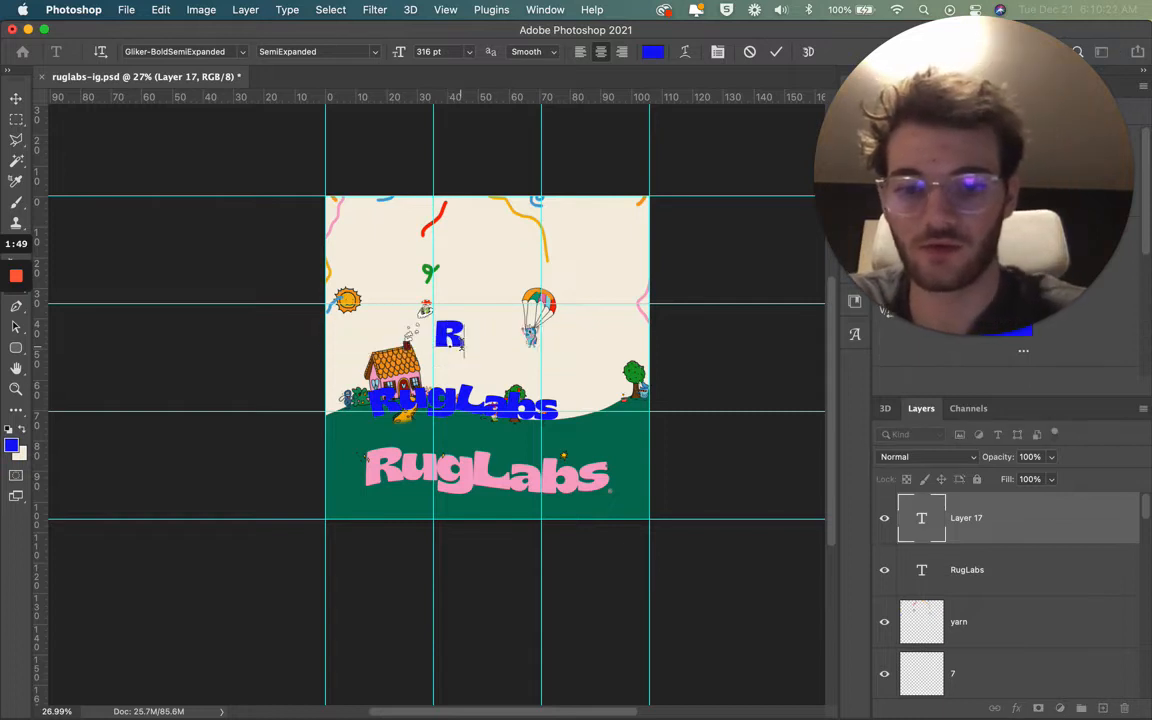
key(BackSpace)
key(BackSpace)
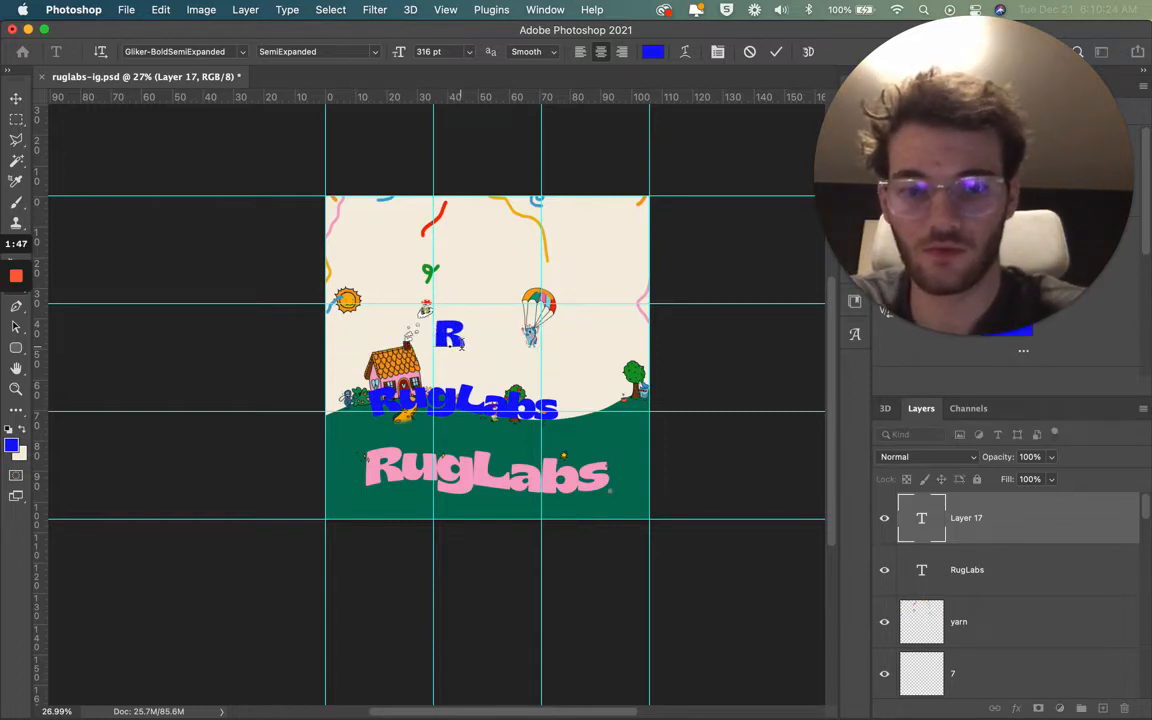
text(ugLabs)
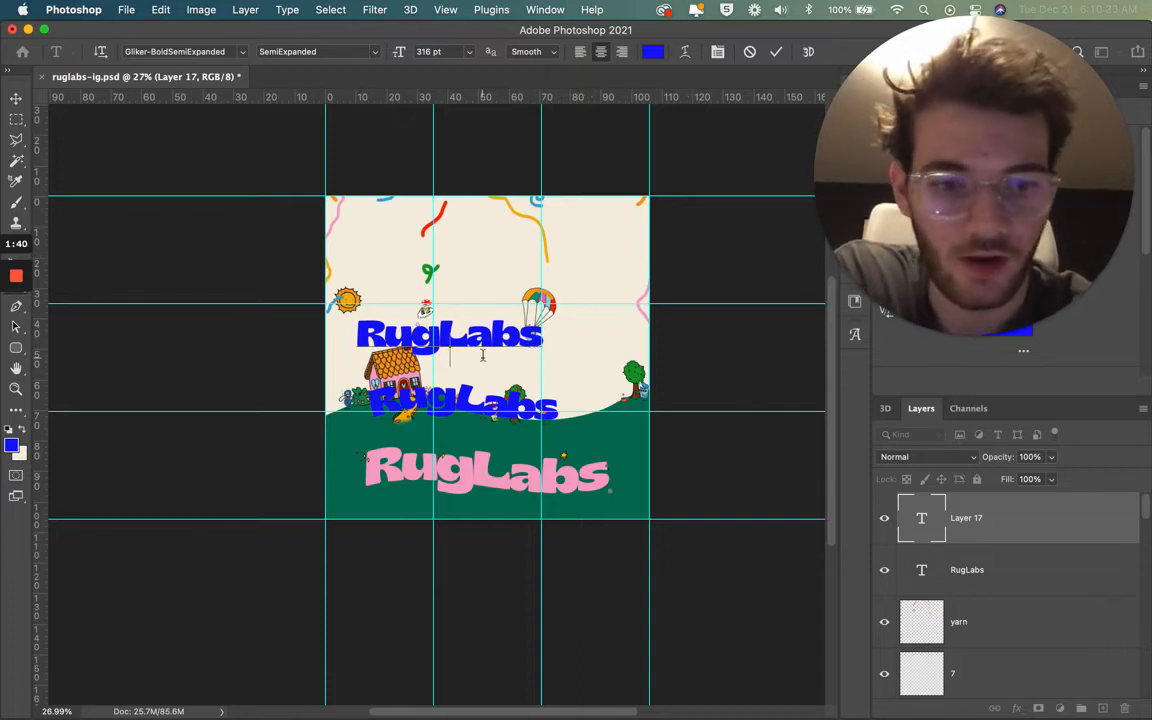
click(776, 52)
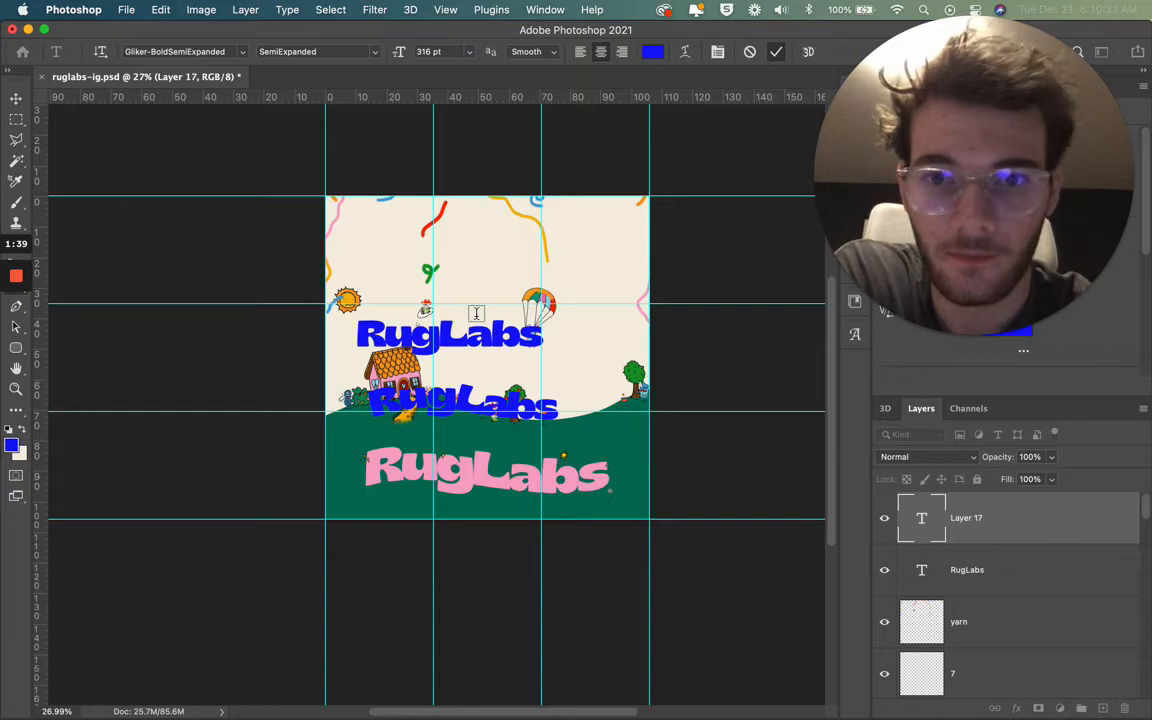
Step: Finish editing the straight blue RugLabs text and move it slightly to the right above the house
key(v)
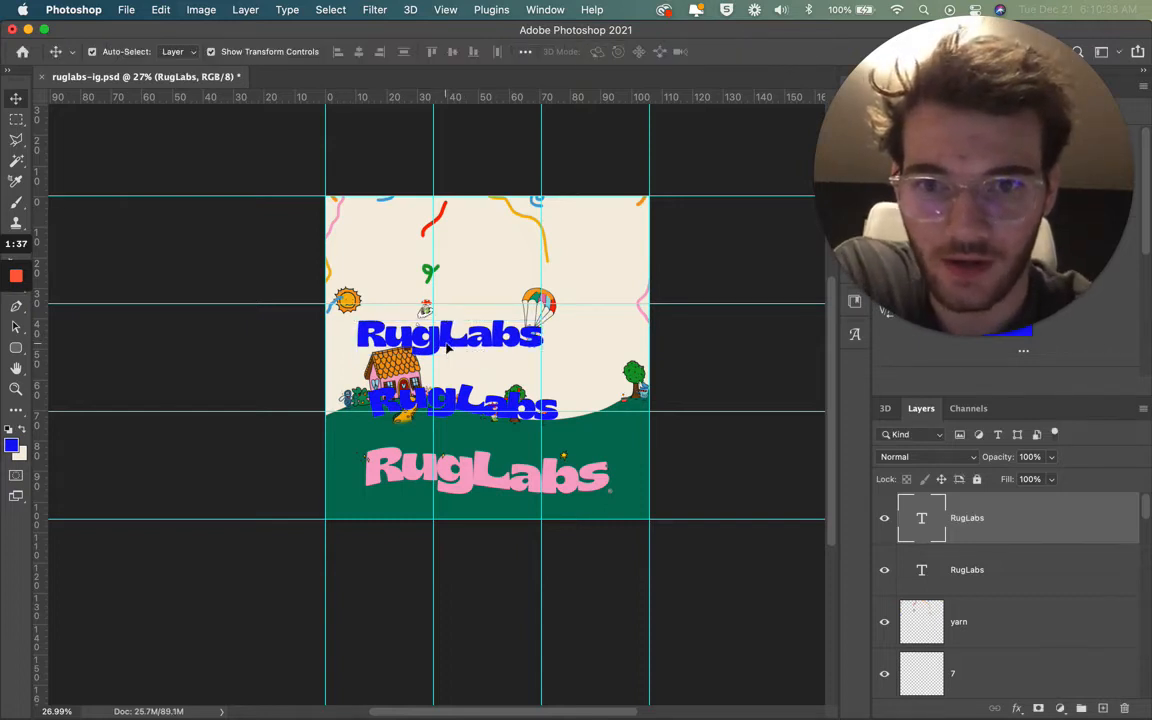
drag(448, 347, 482, 349)
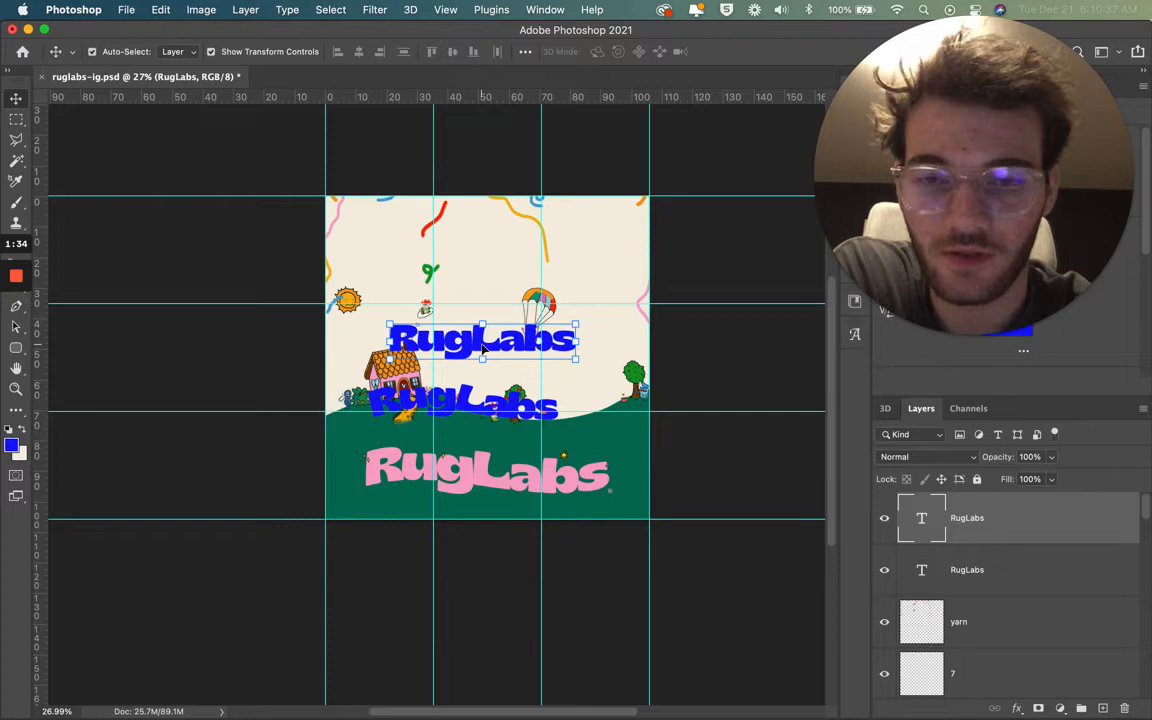
Step: Open the Warp Text settings for the upper blue RugLabs text and try the Arch style
click(376, 10)
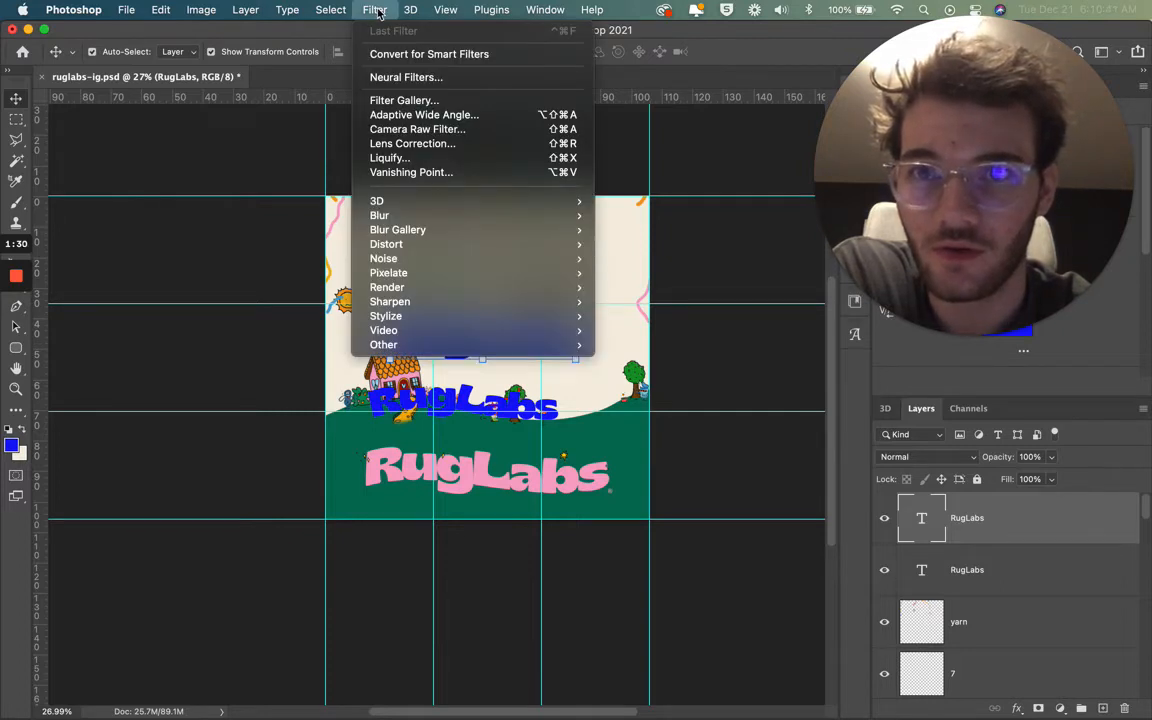
mouse_move(336, 12)
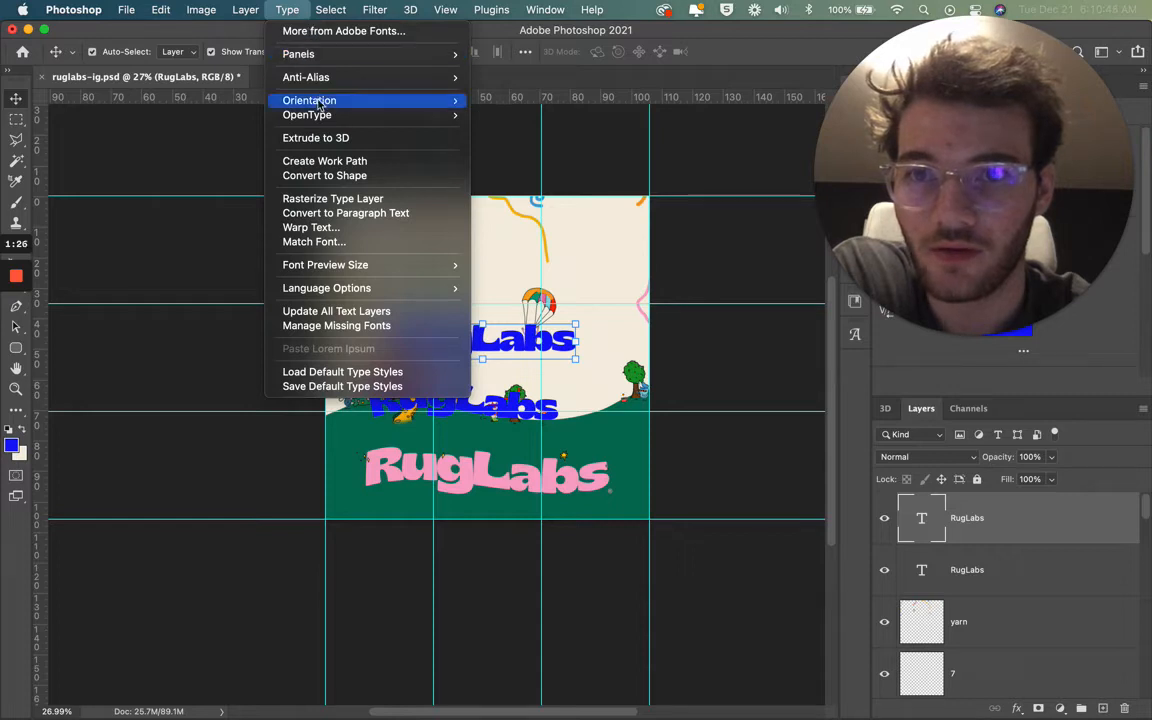
click(350, 233)
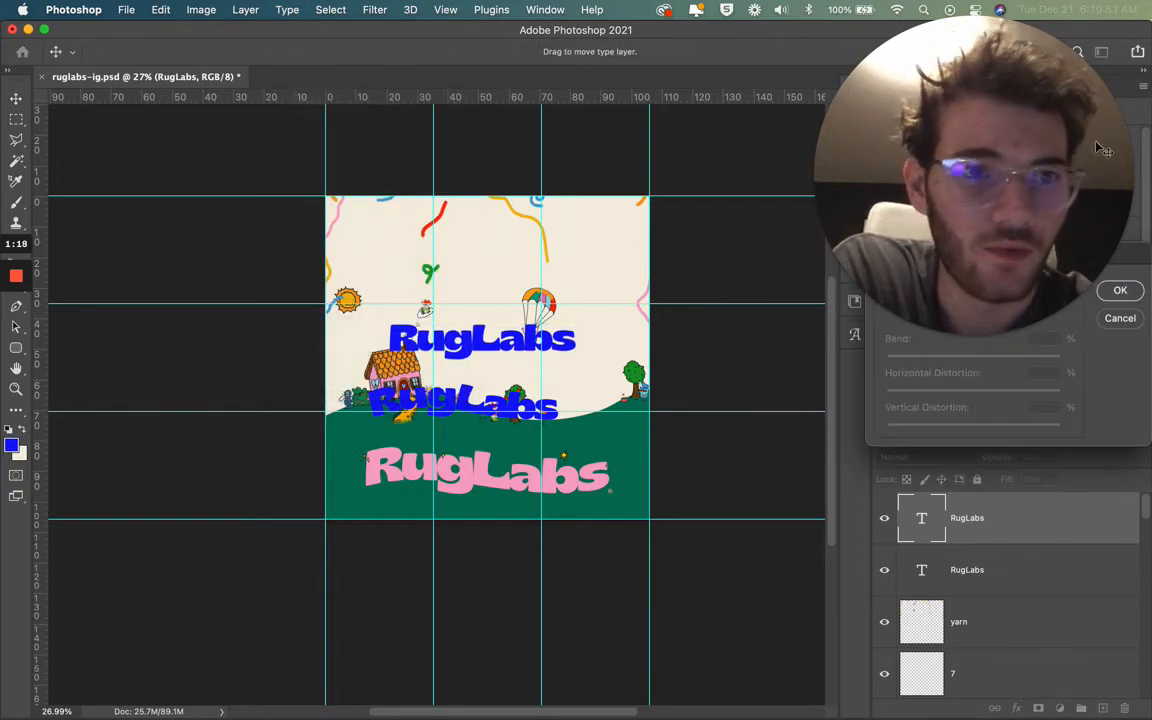
click(936, 124)
drag(936, 124, 248, 100)
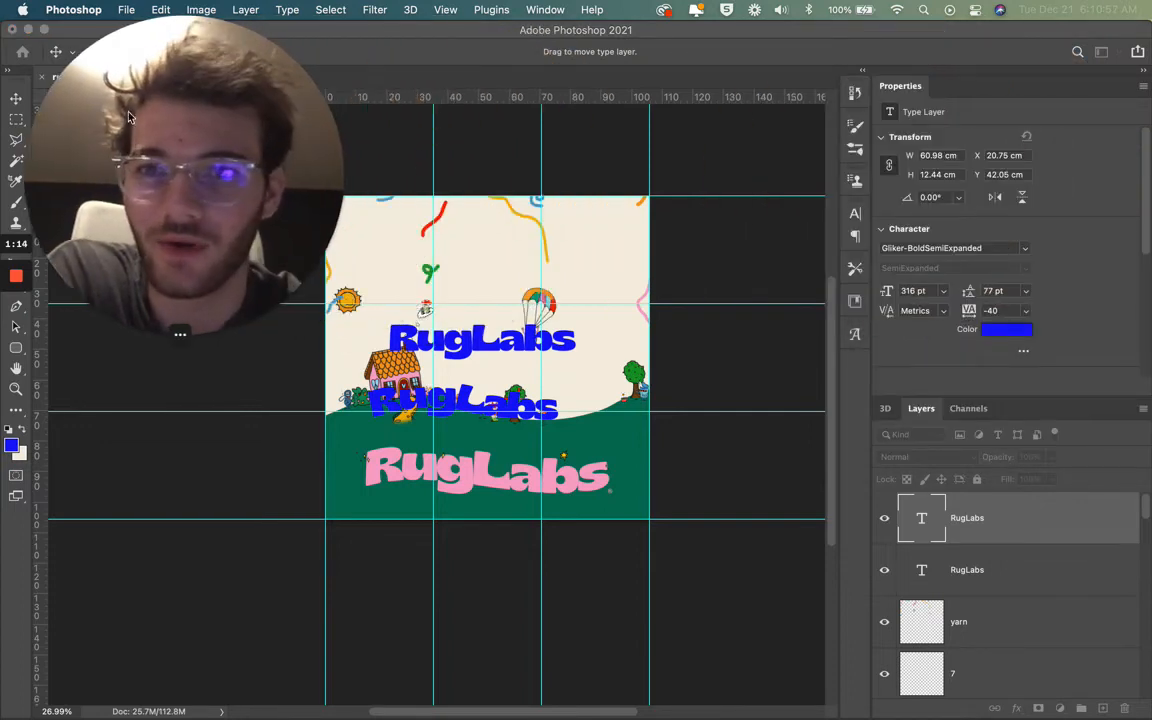
click(476, 352)
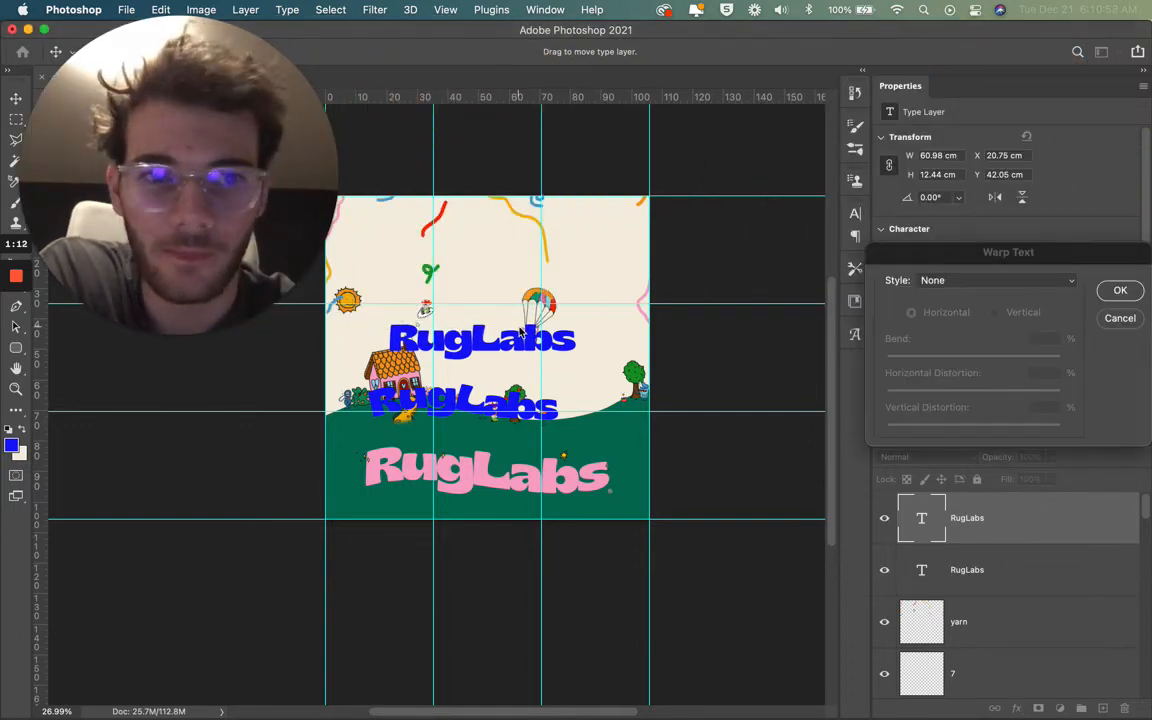
drag(972, 251, 830, 181)
click(830, 208)
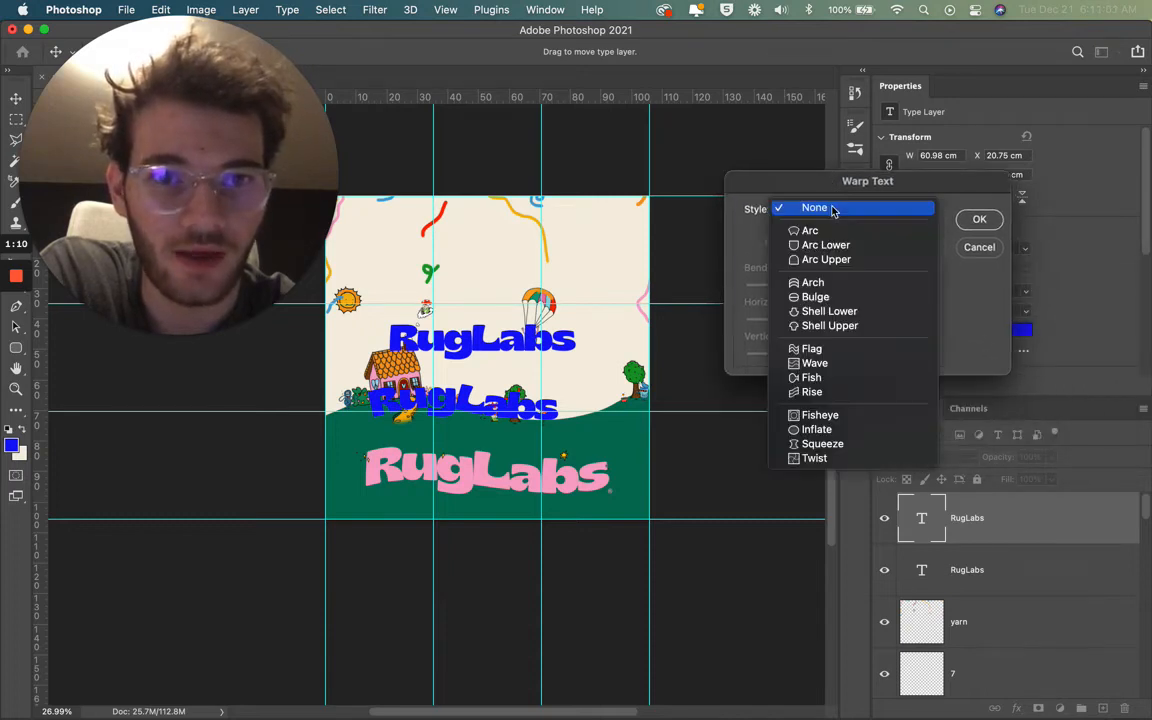
click(835, 284)
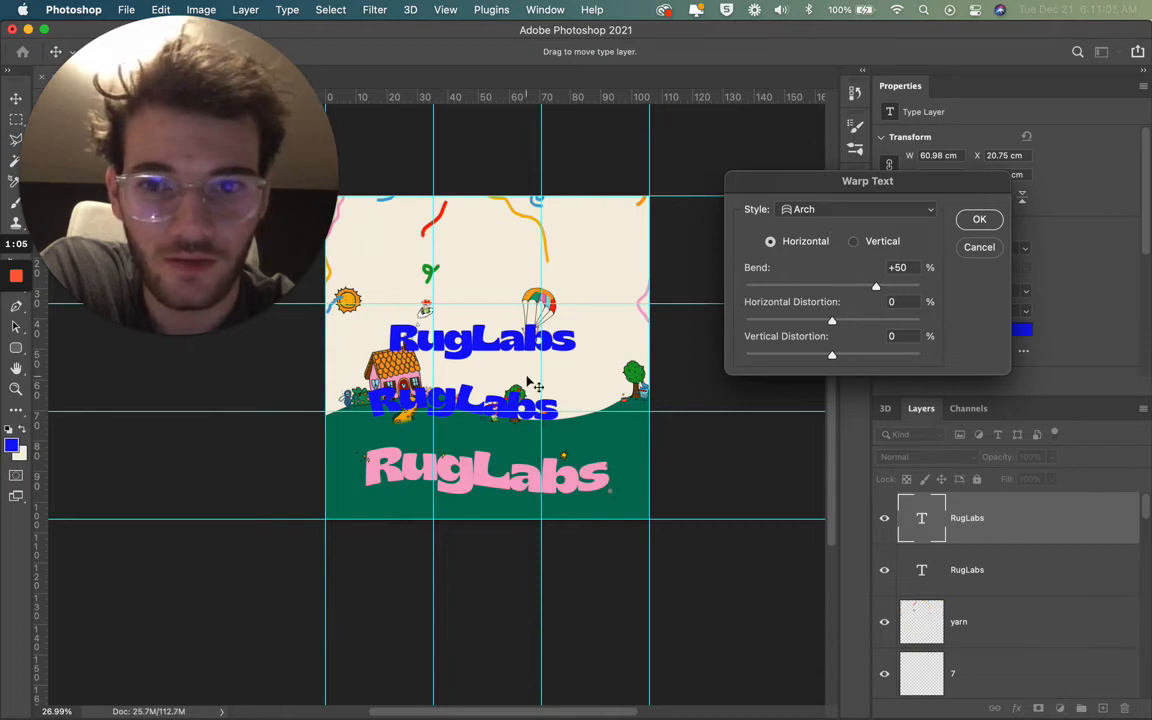
Step: Change the upper RugLabs text's warp style to Flag, set a horizontal bend of +6%, and apply it
click(829, 219)
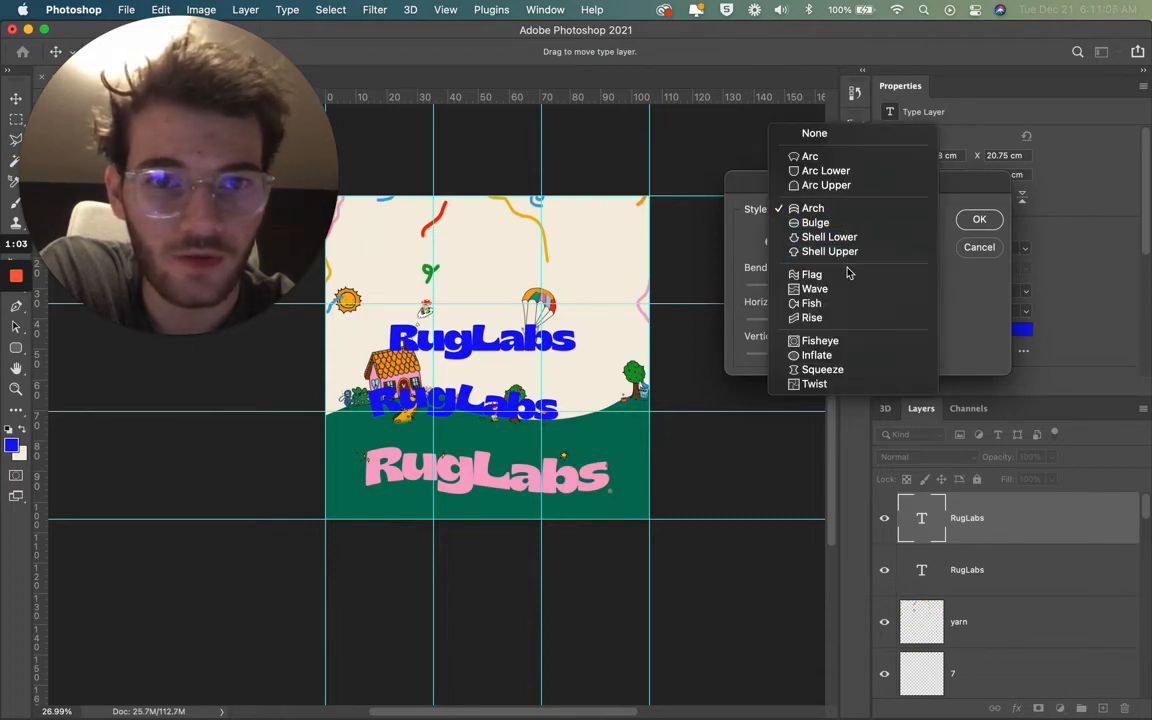
click(850, 279)
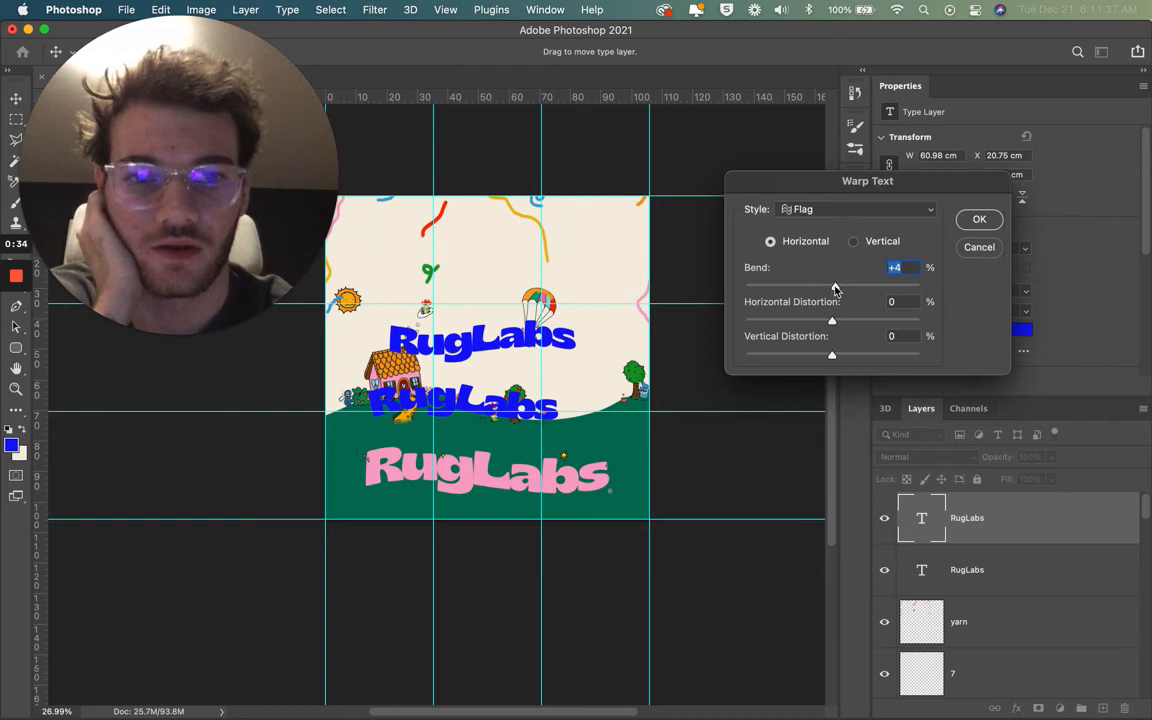
drag(835, 290, 833, 290)
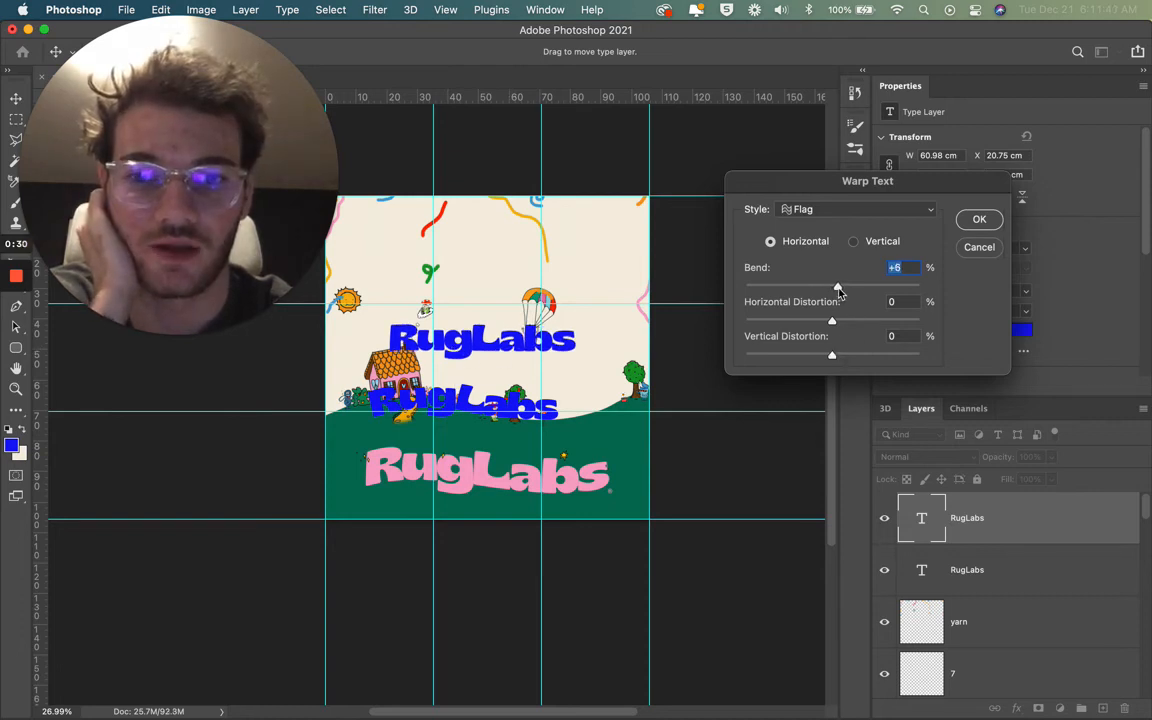
click(979, 221)
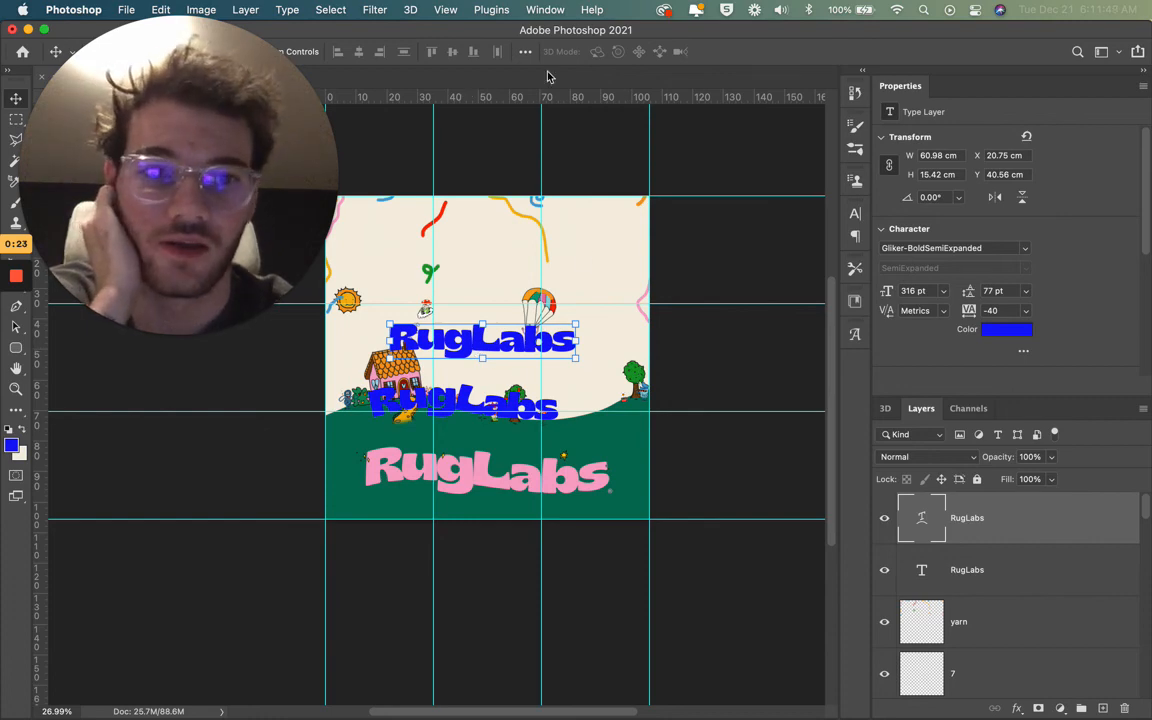
click(340, 10)
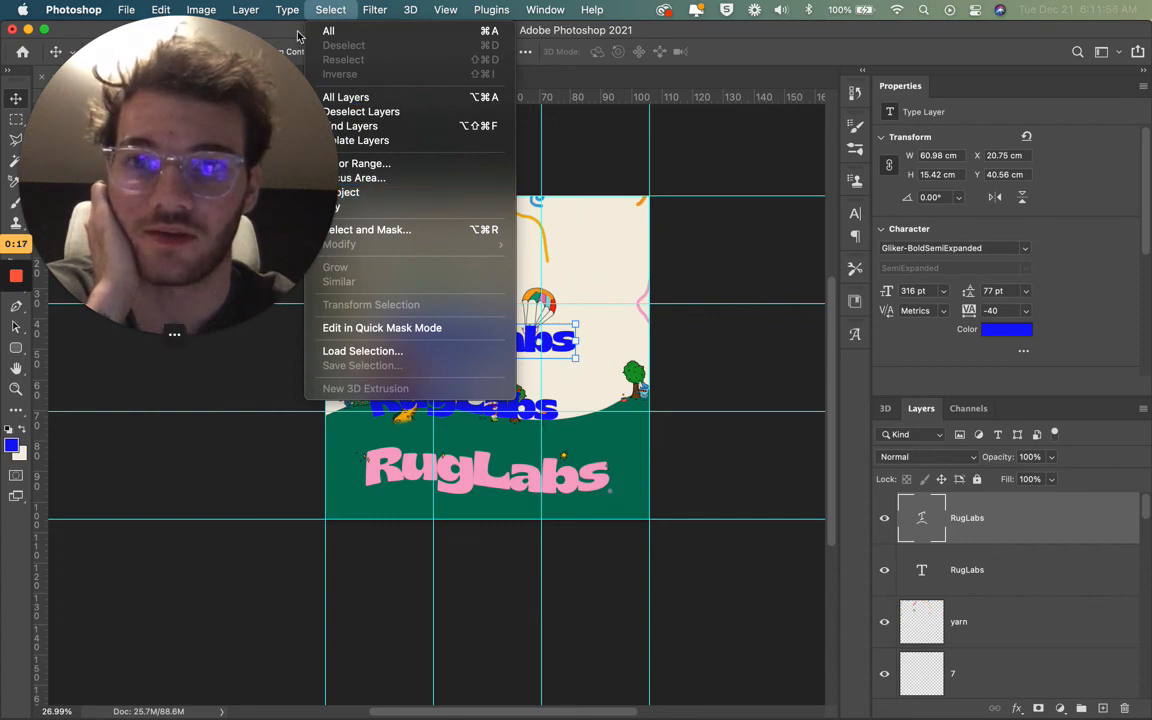
drag(270, 57, 960, 160)
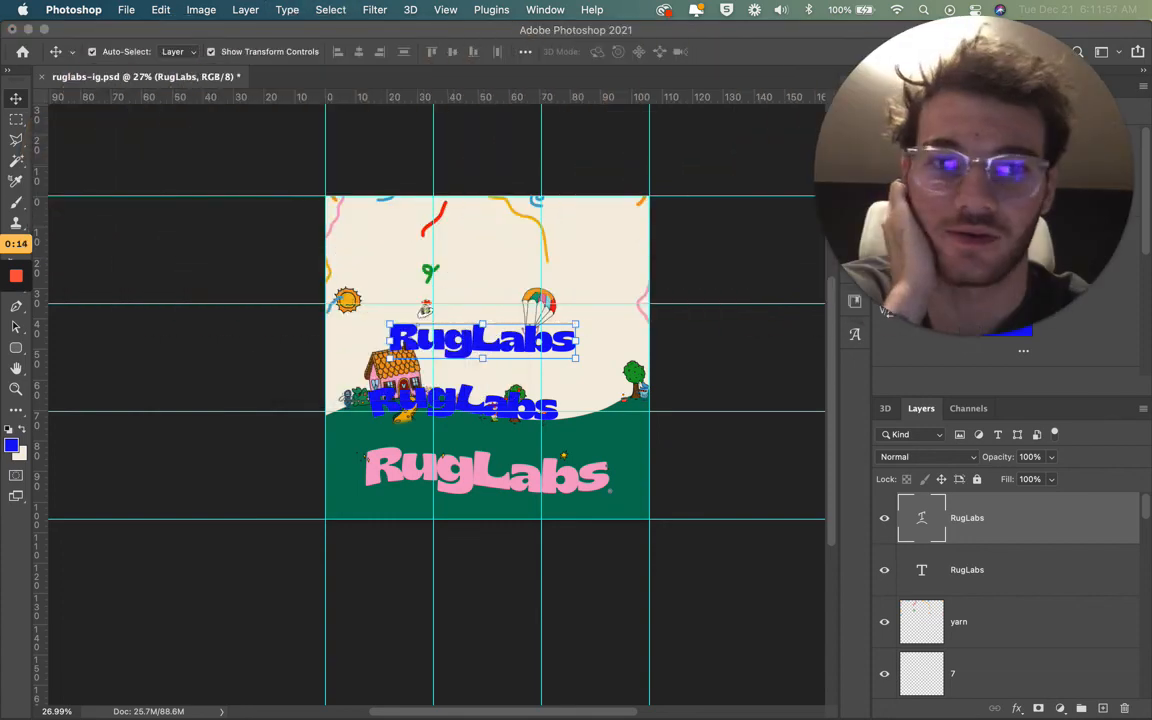
drag(977, 252, 852, 560)
drag(852, 560, 803, 526)
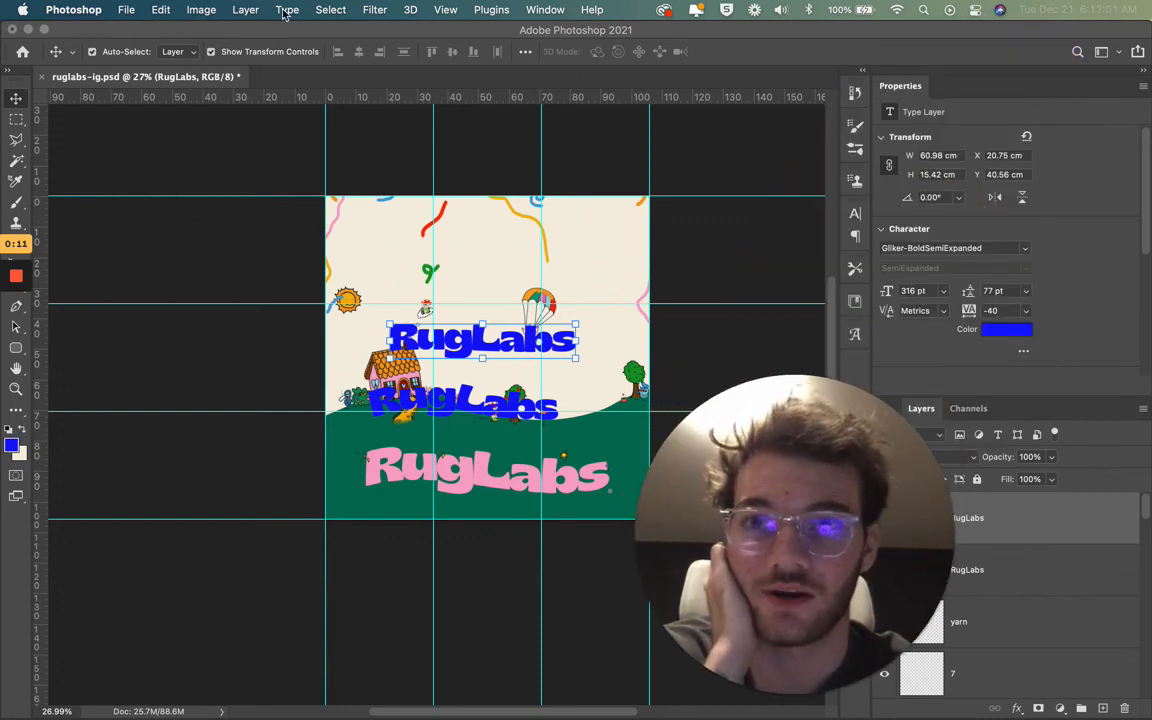
Step: Reopen the Warp Text settings of the upper RugLabs text and set the Flag bend to +11%
click(287, 10)
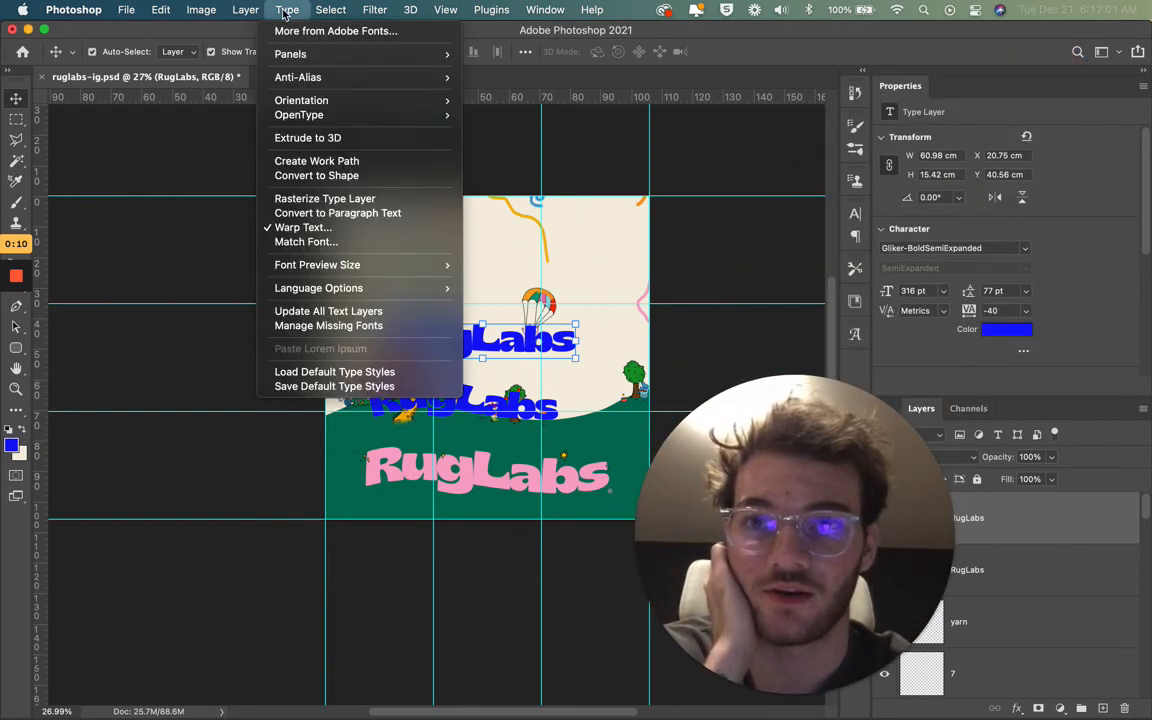
click(305, 227)
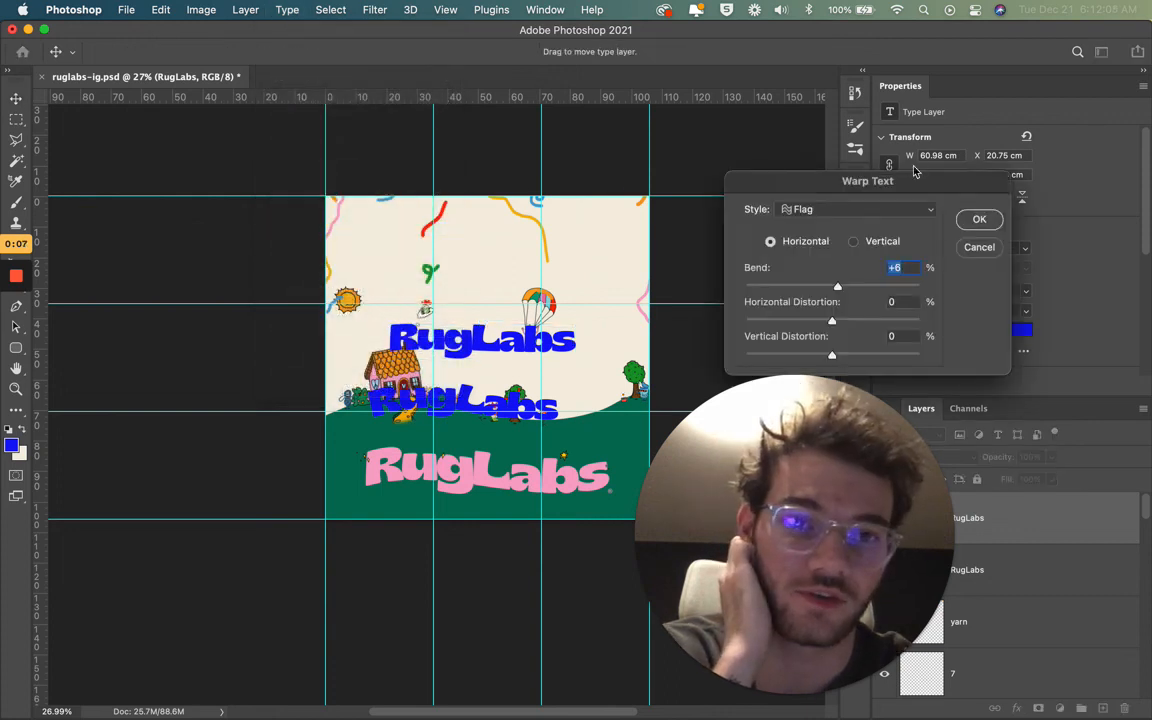
drag(800, 181, 801, 83)
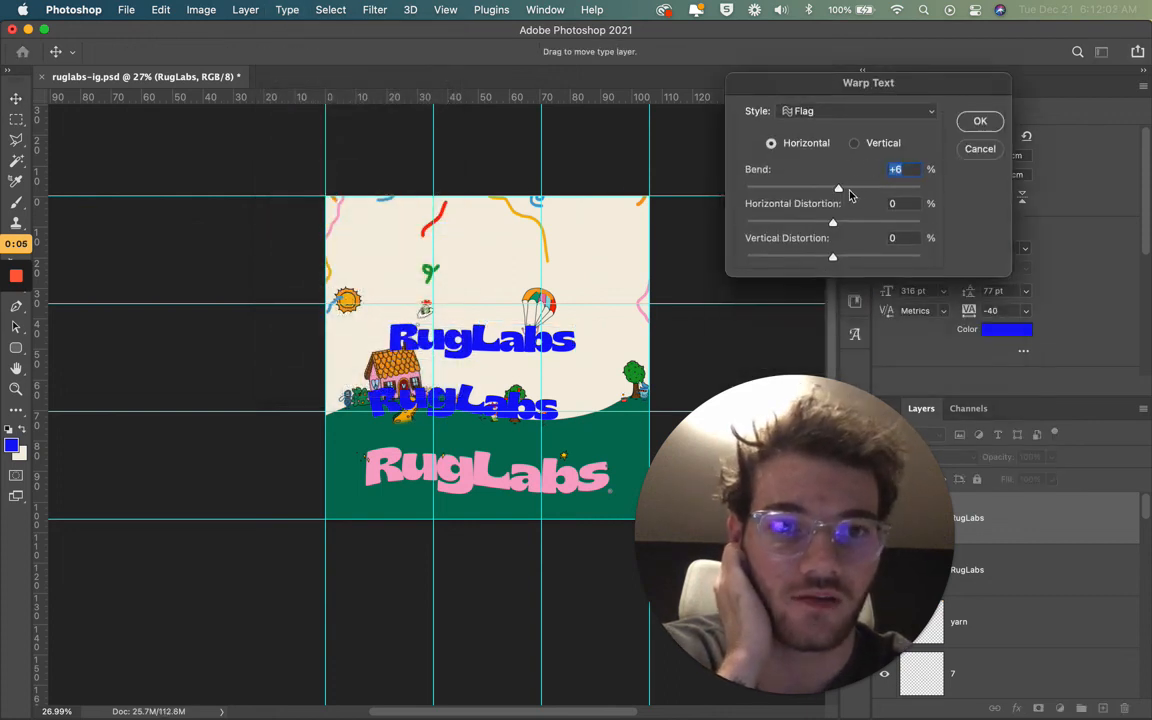
drag(838, 193, 843, 193)
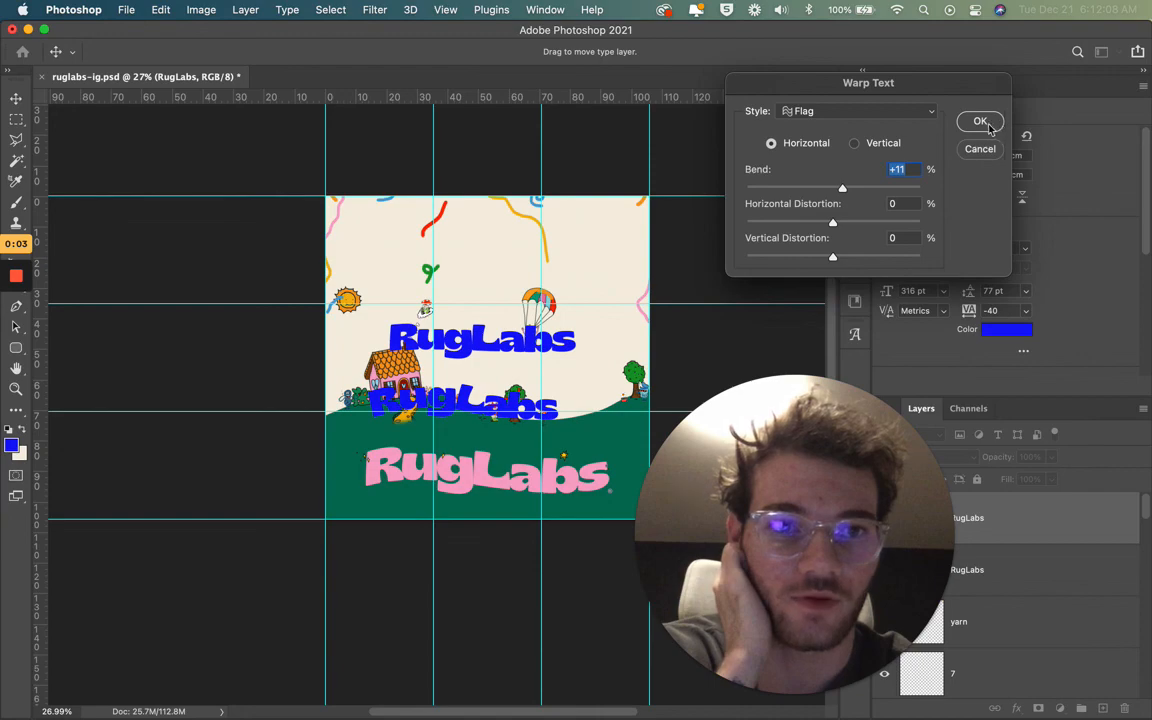